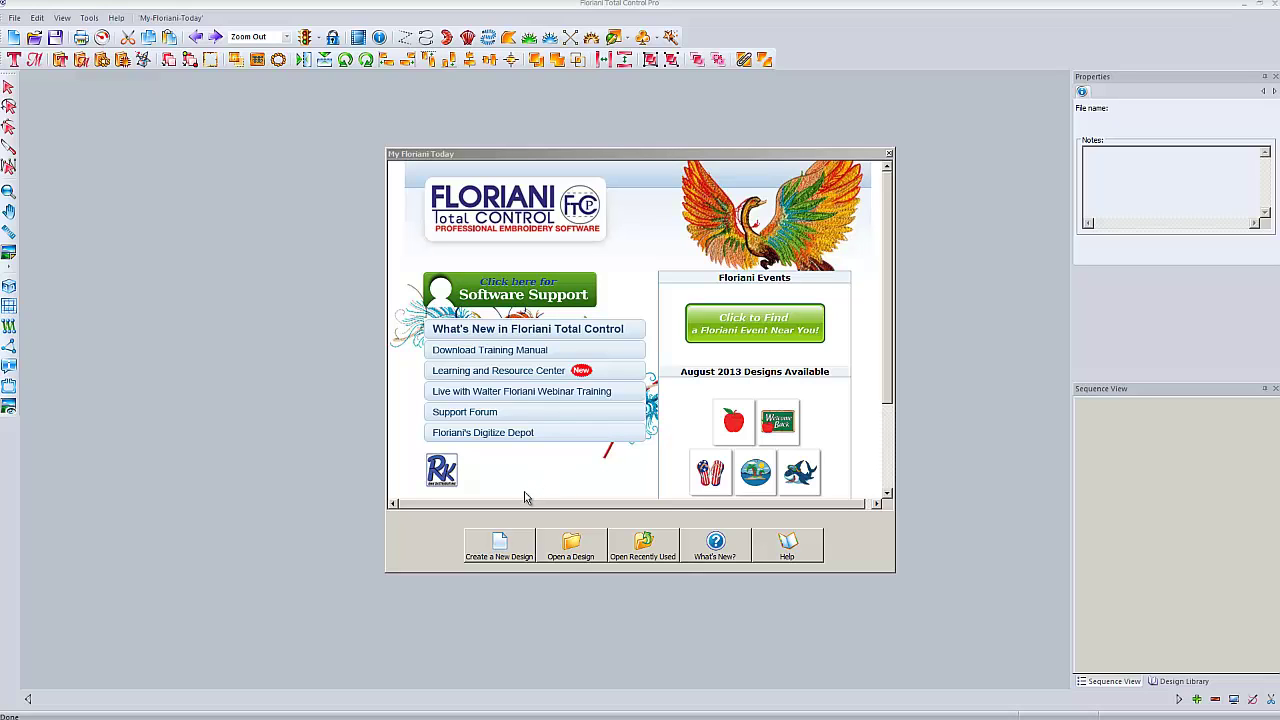
Start a new blank design, Design1, from the My Floriani Today welcome screen.
left_click(502, 545)
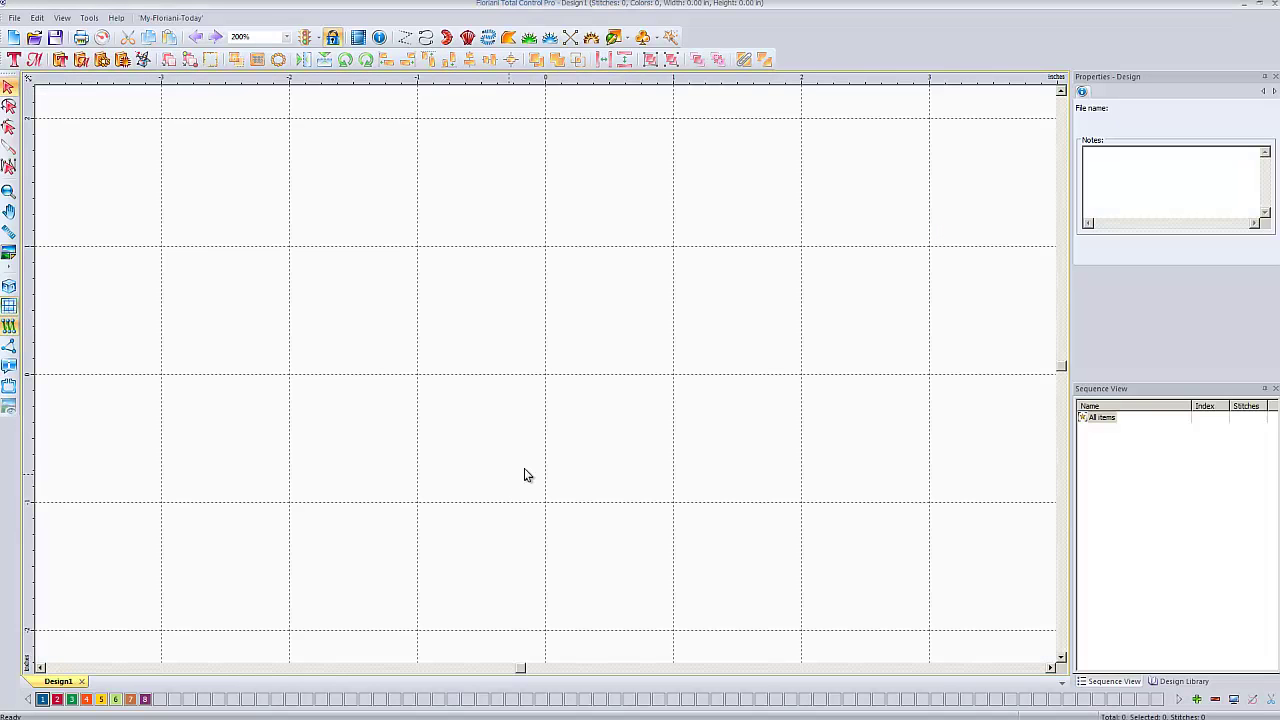
left_click(118, 18)
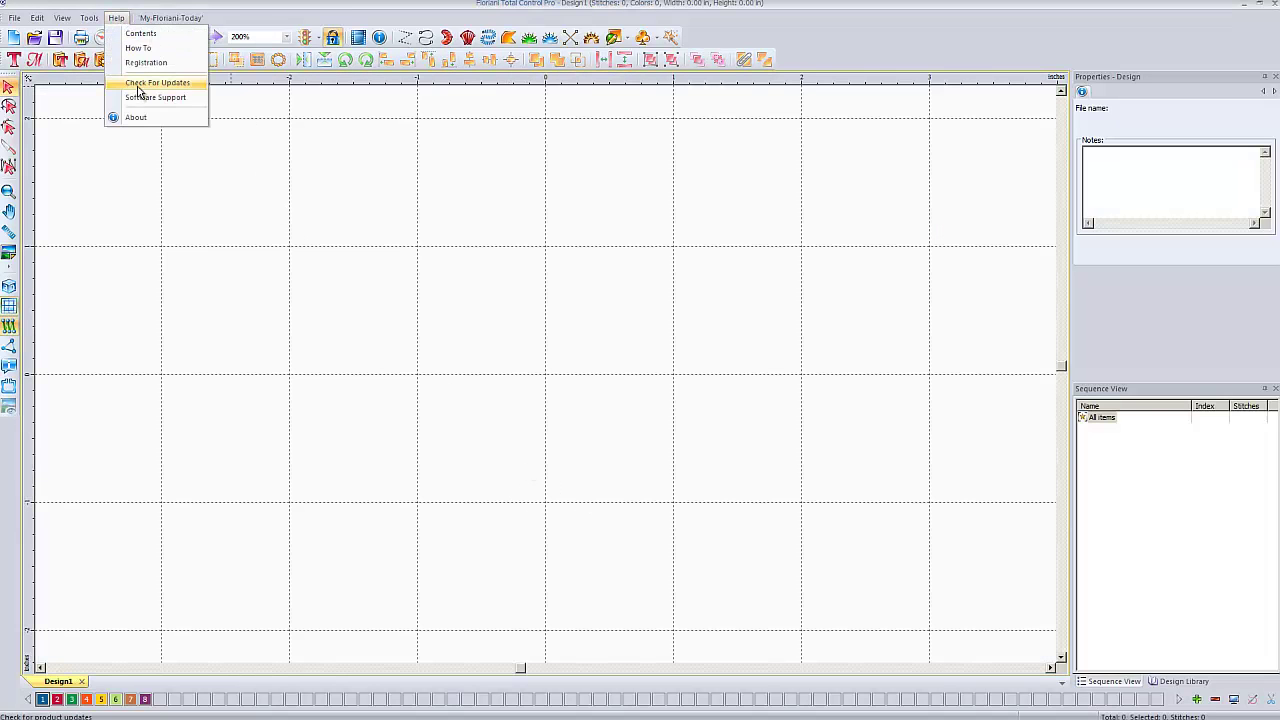
left_click(491, 319)
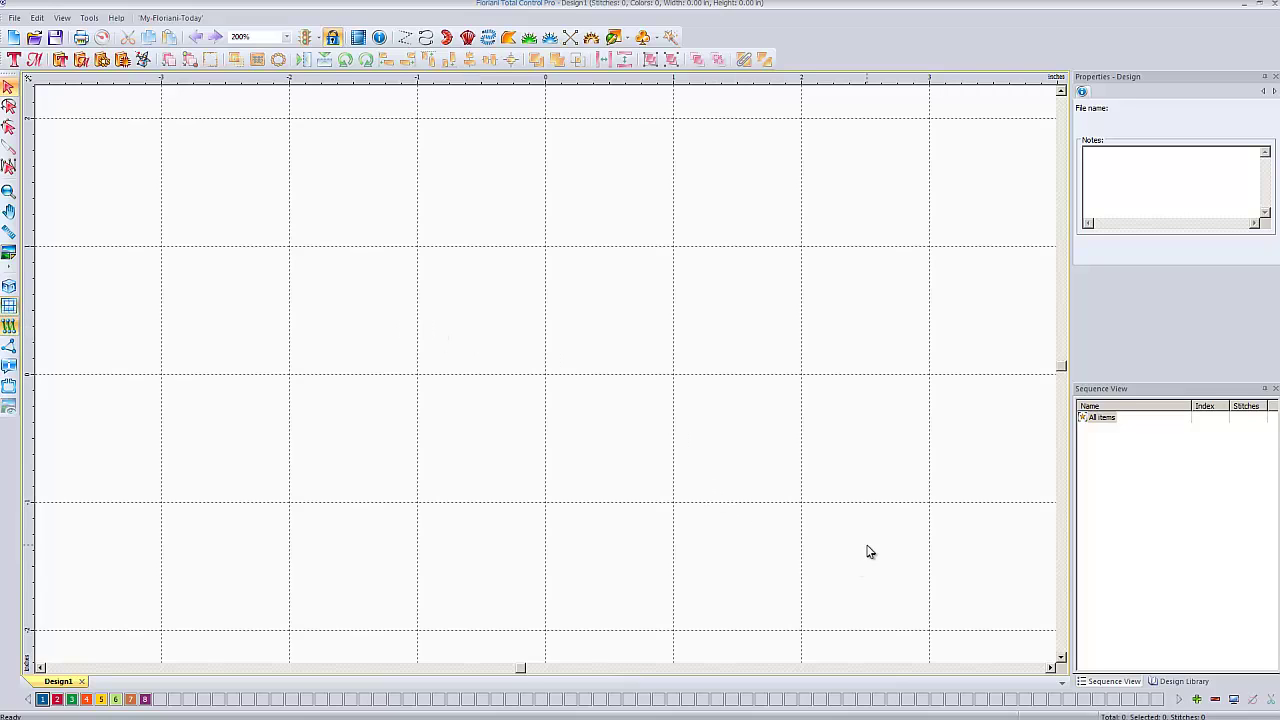
Drag Snowflake3 from the Design Library's Free Monthly Designs January2011 folder onto the canvas centre.
left_click(1176, 683)
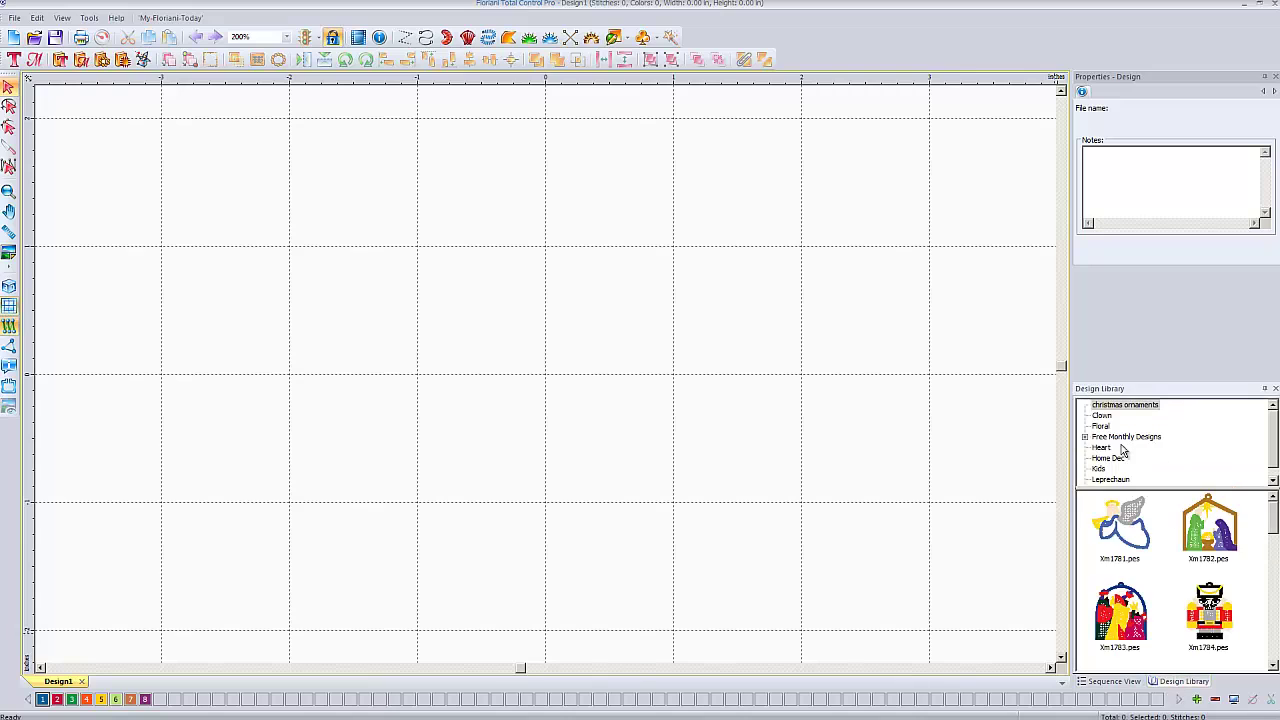
left_click(1085, 437)
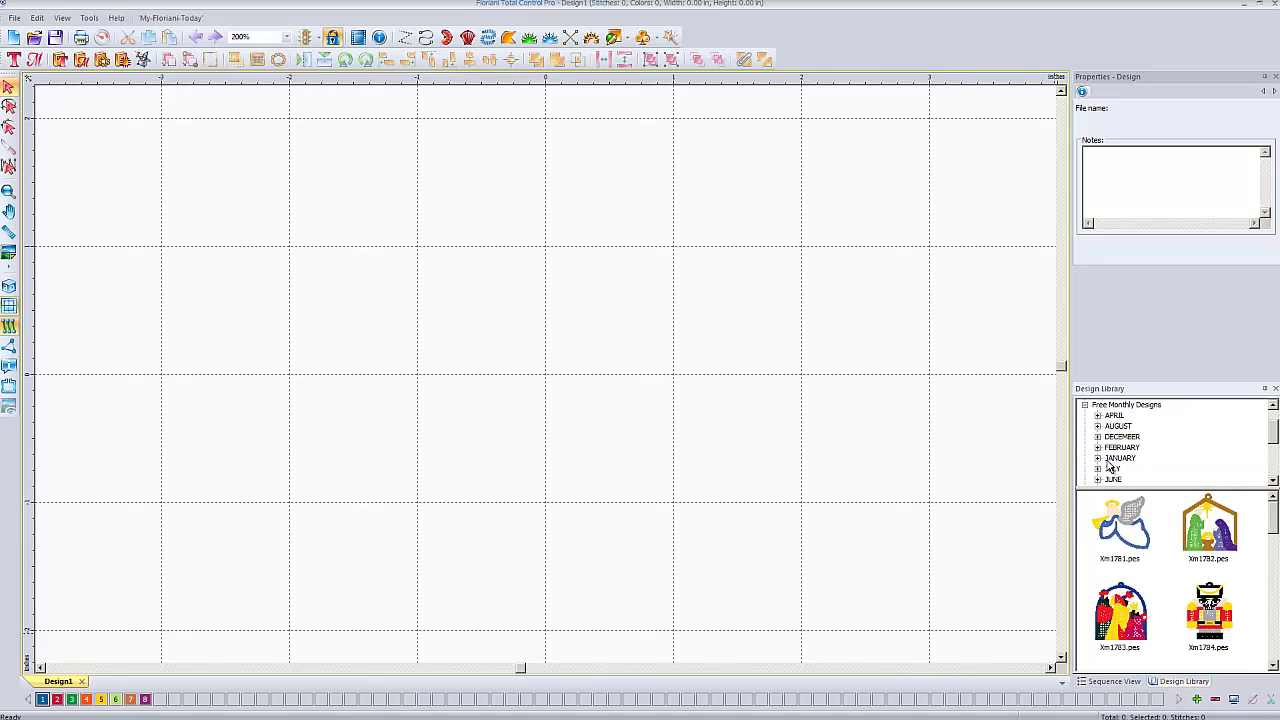
left_click(1097, 459)
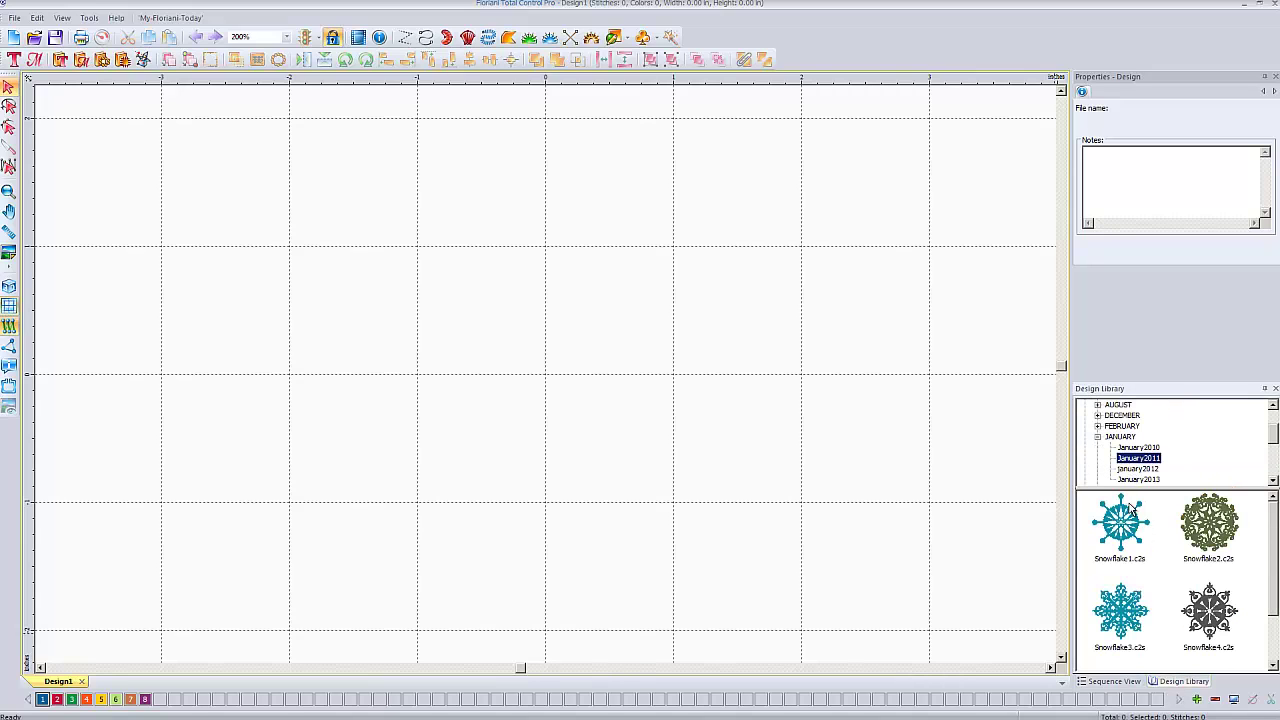
left_click(1127, 607)
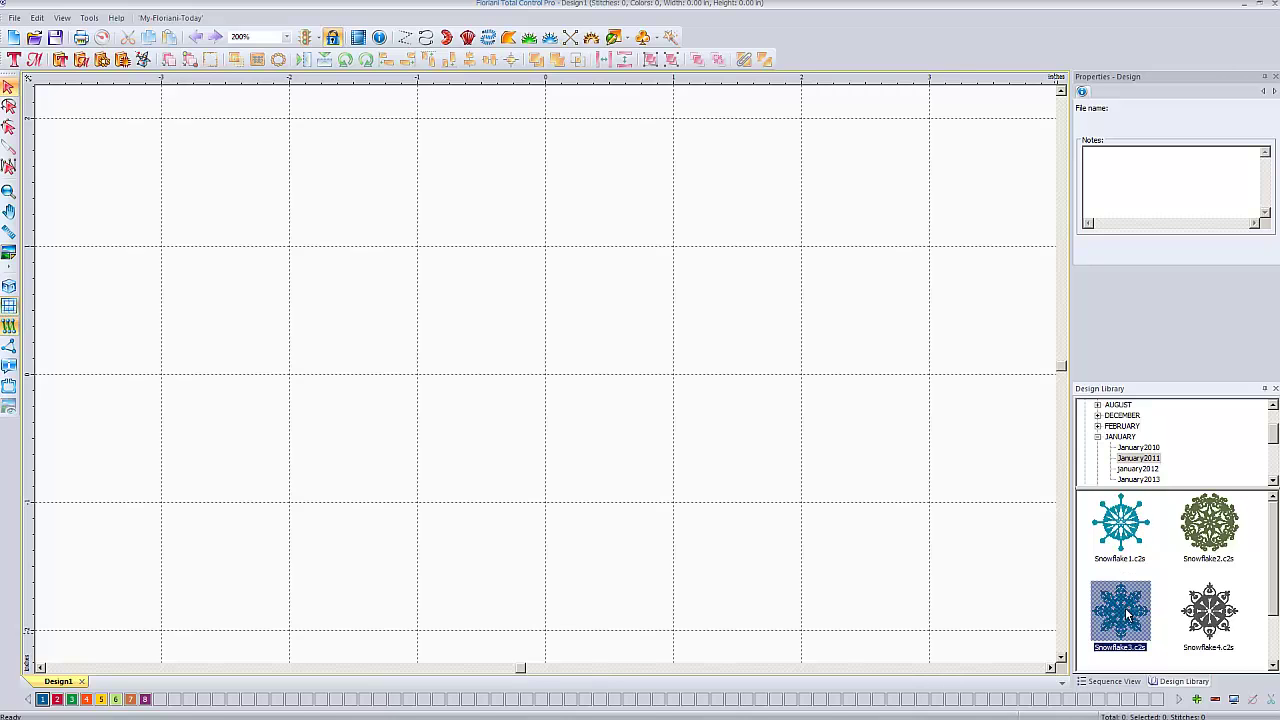
left_click_drag(1127, 607, 522, 362)
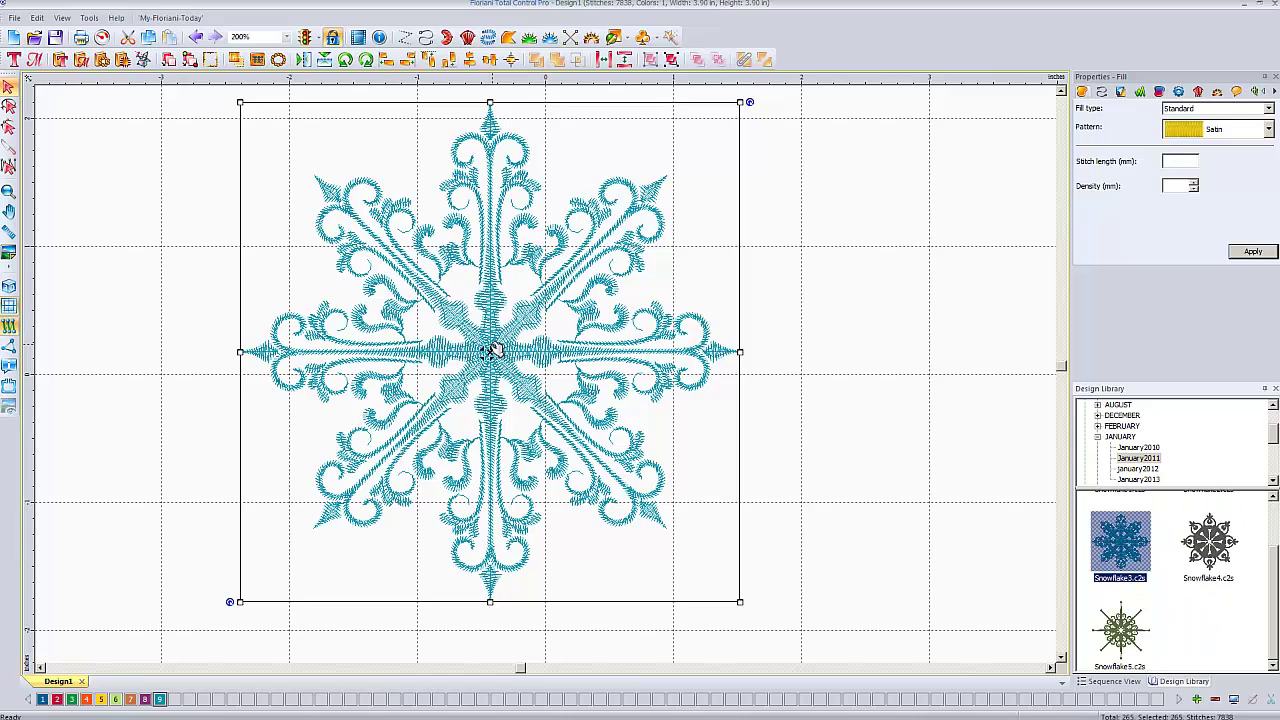
left_click(893, 340)
key("minus")
key("plus")
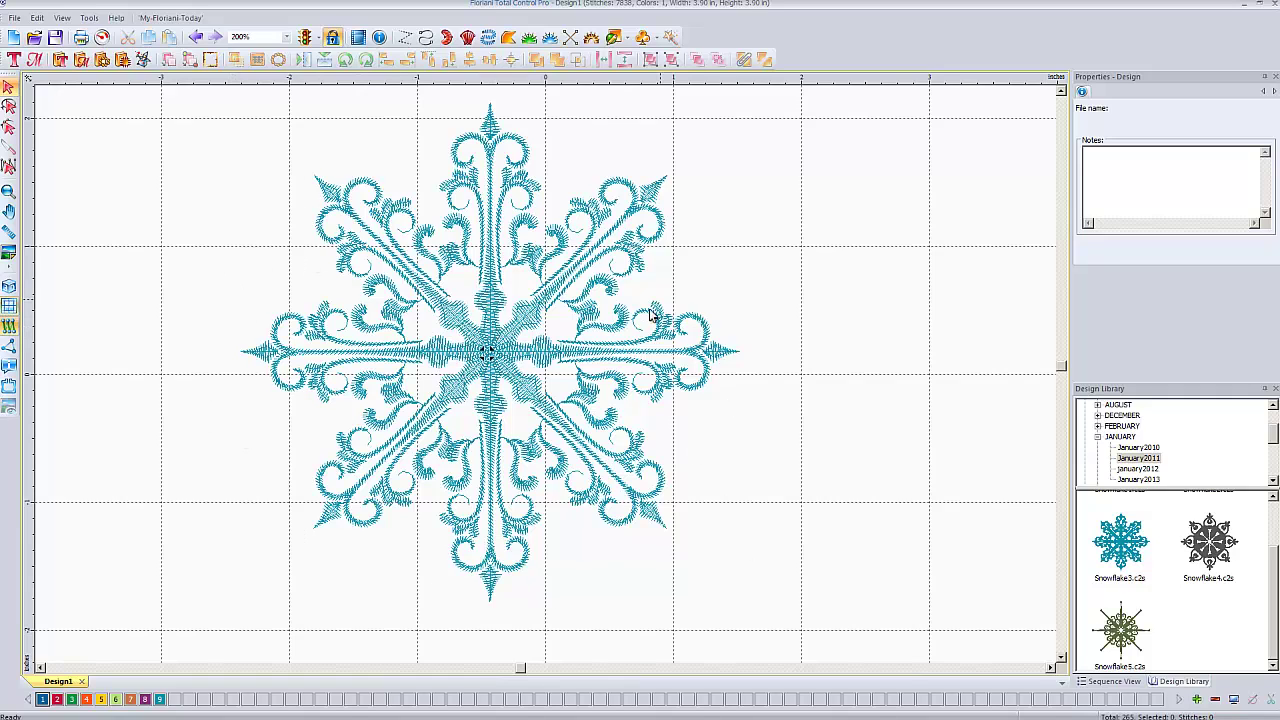
Select the entire teal snowflake and bring up its Create Outline settings.
right_click(492, 330)
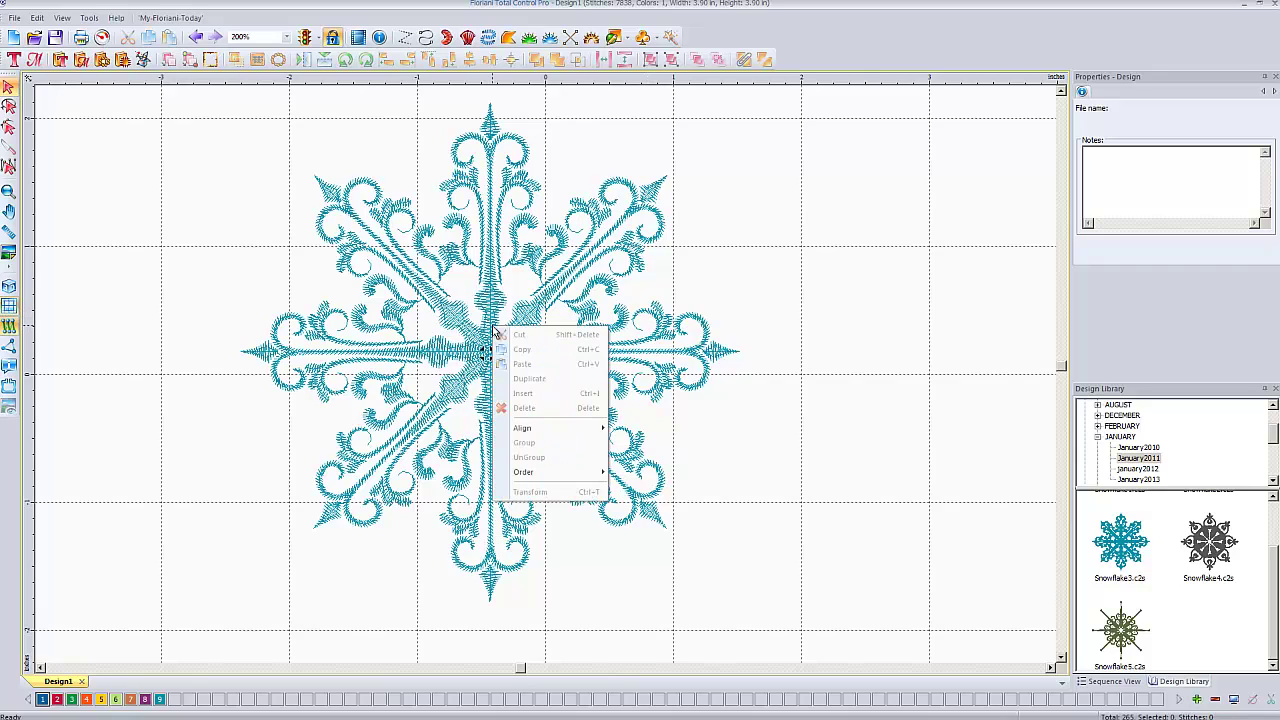
left_click(496, 302)
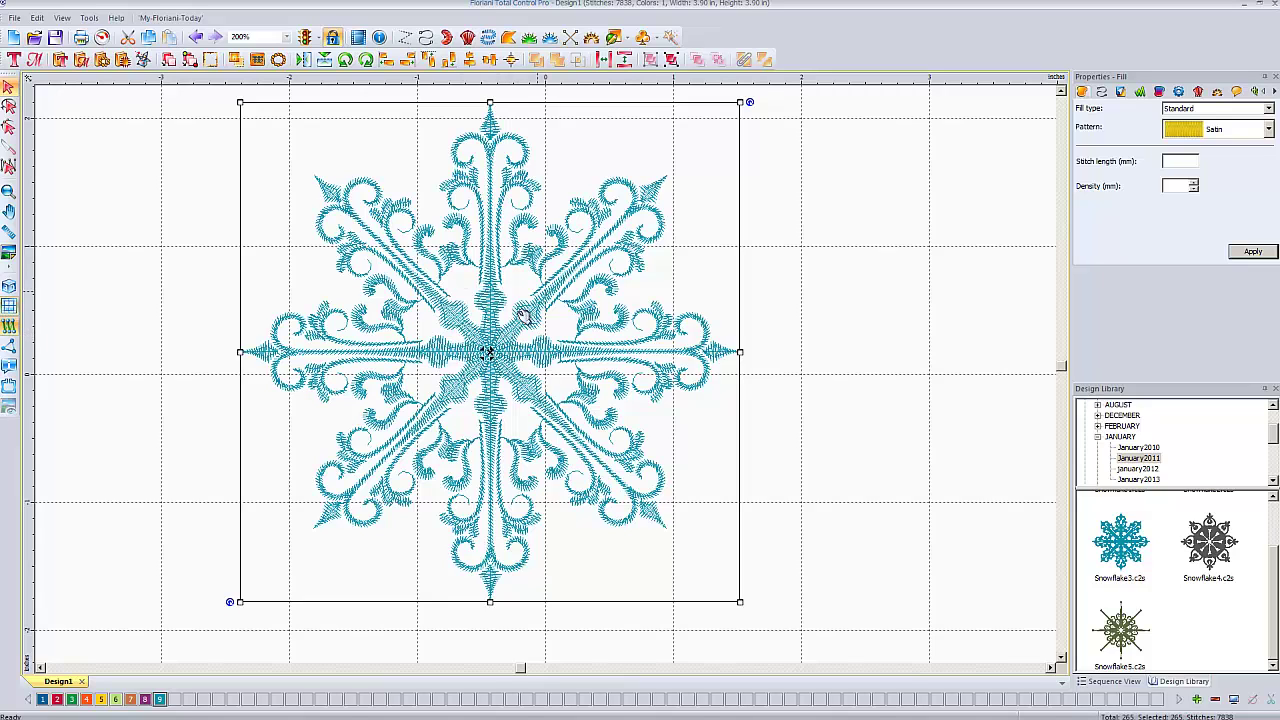
right_click(496, 342)
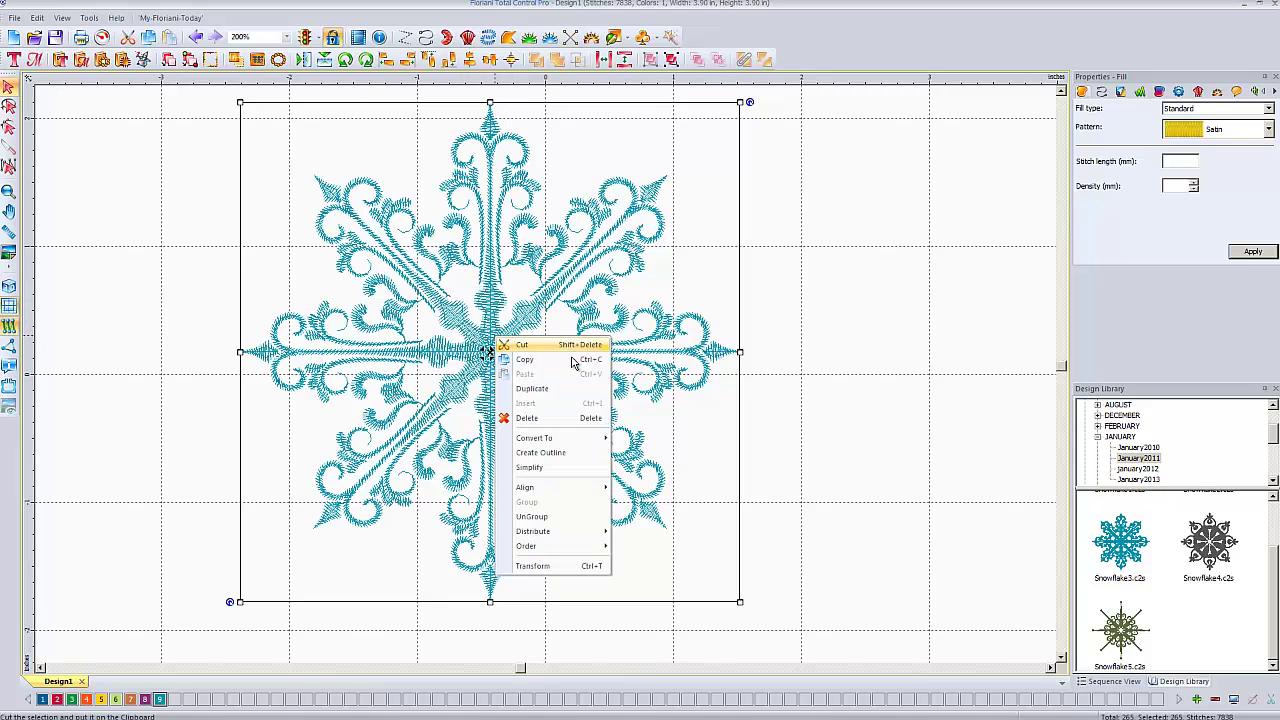
left_click(567, 452)
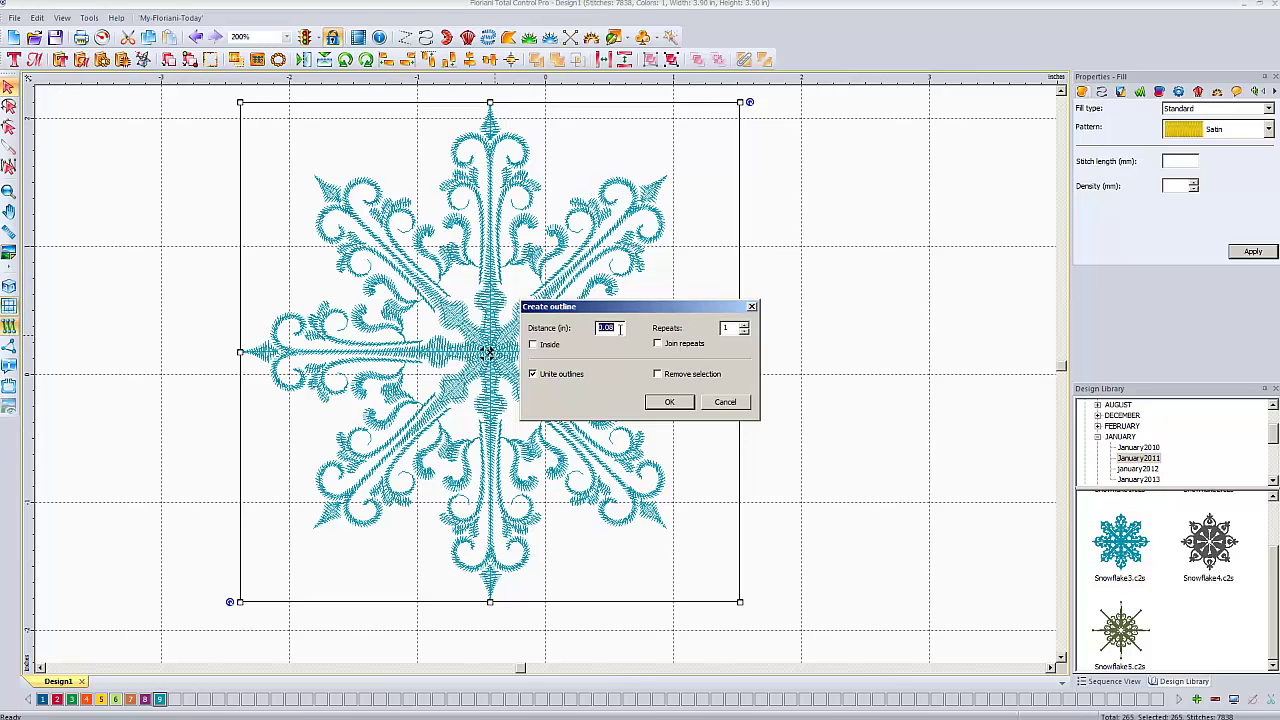
Generate echo outlines with Distance 0.25 inches and Repeats 6 around the snowflake.
left_click(619, 329)
type("0.25")
left_click(729, 333)
left_click(744, 326)
left_click(662, 403)
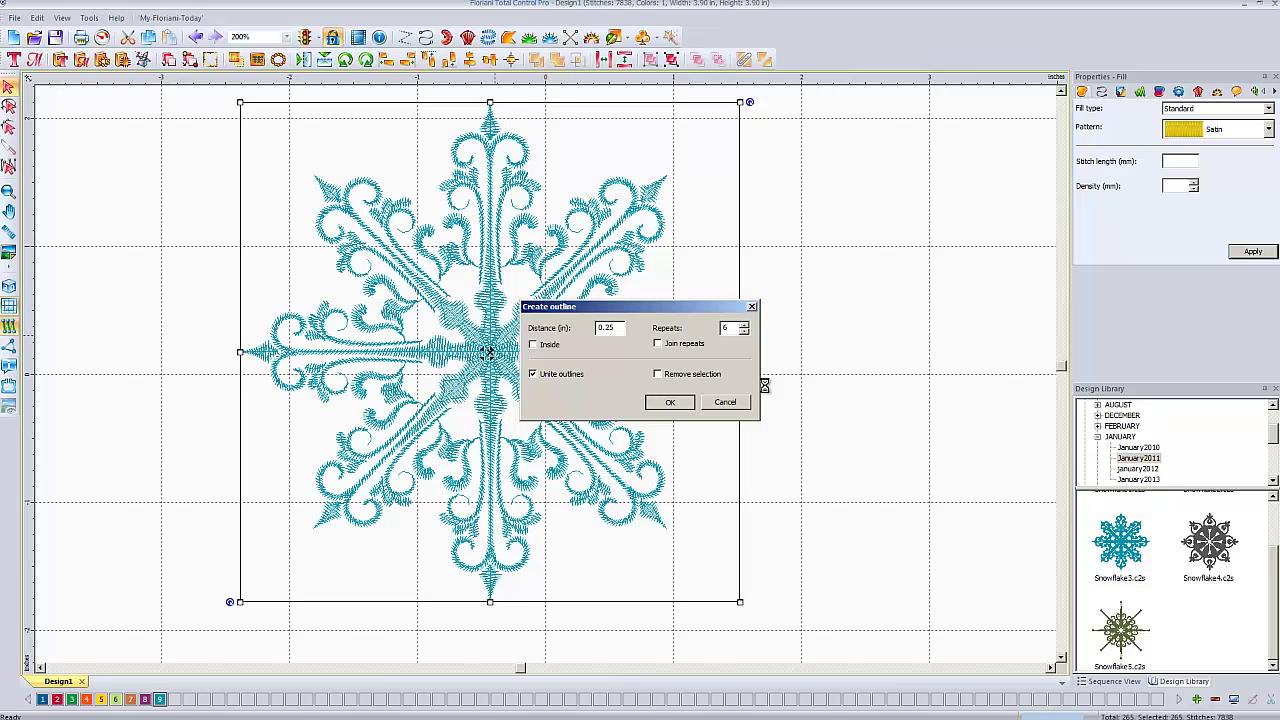
key("Return")
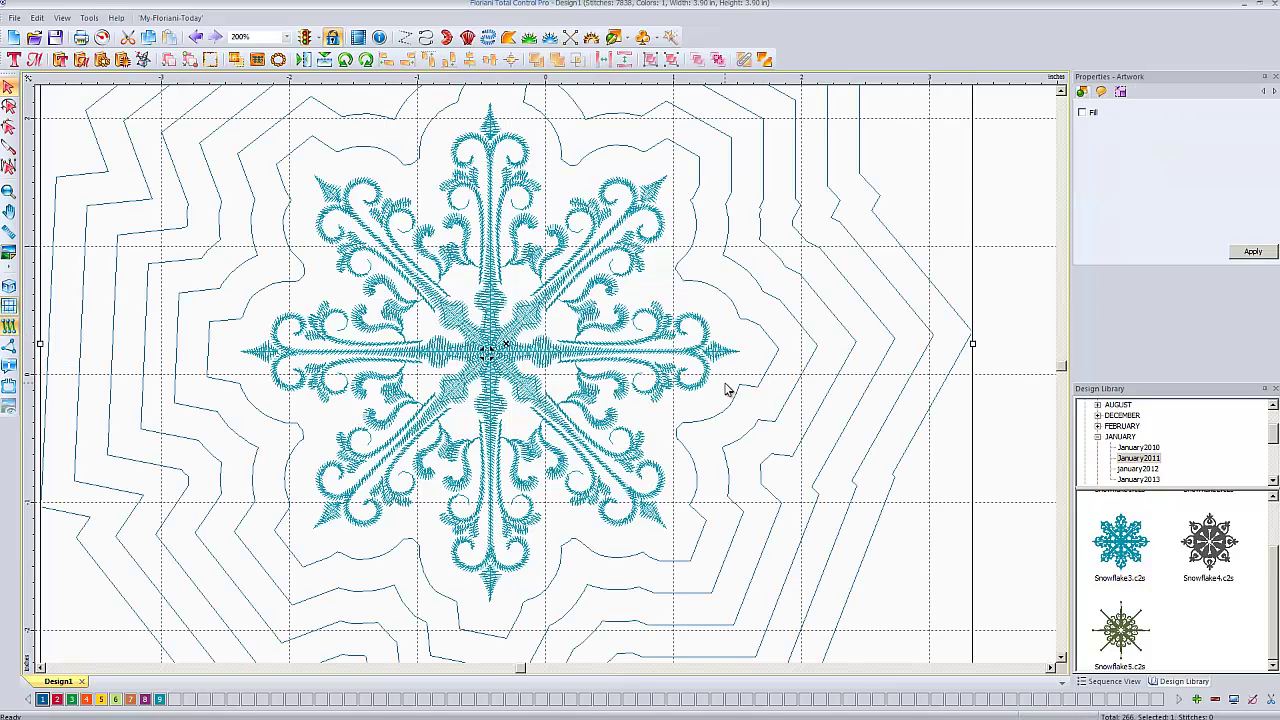
Convert the six echo outlines to 3.0 mm run stitches and show realistic stitch view.
key("minus")
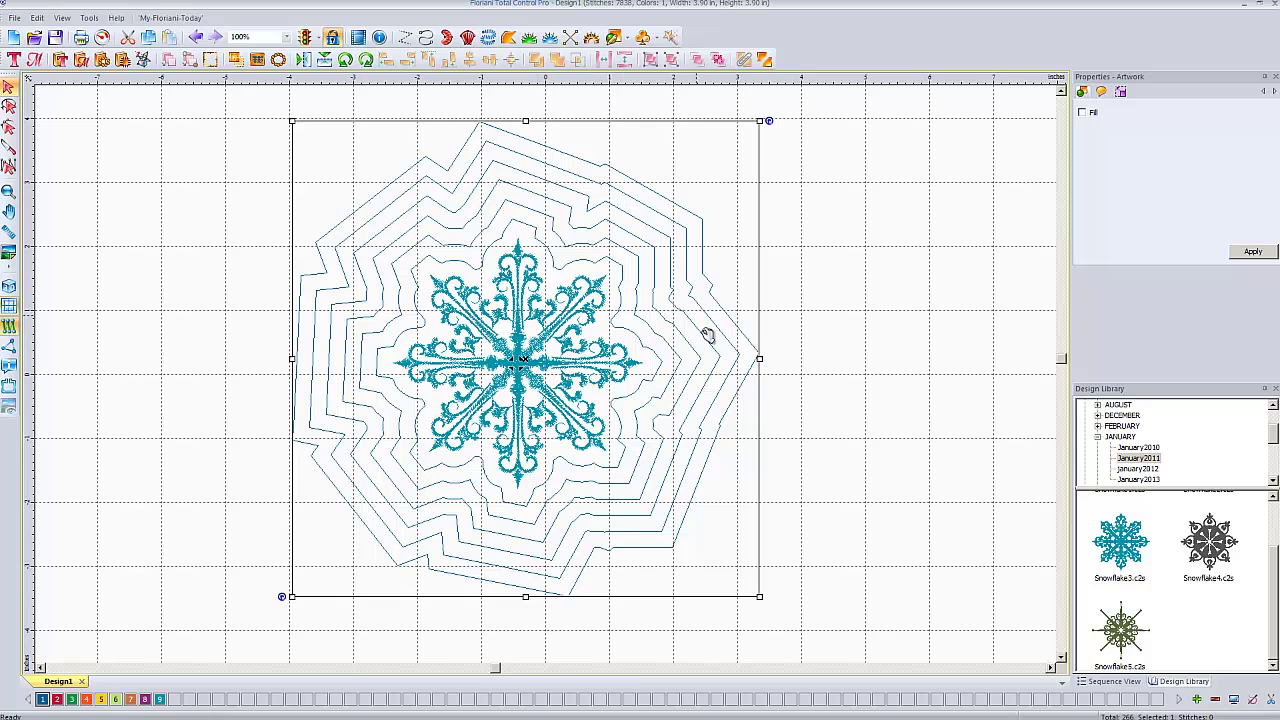
left_click(849, 289)
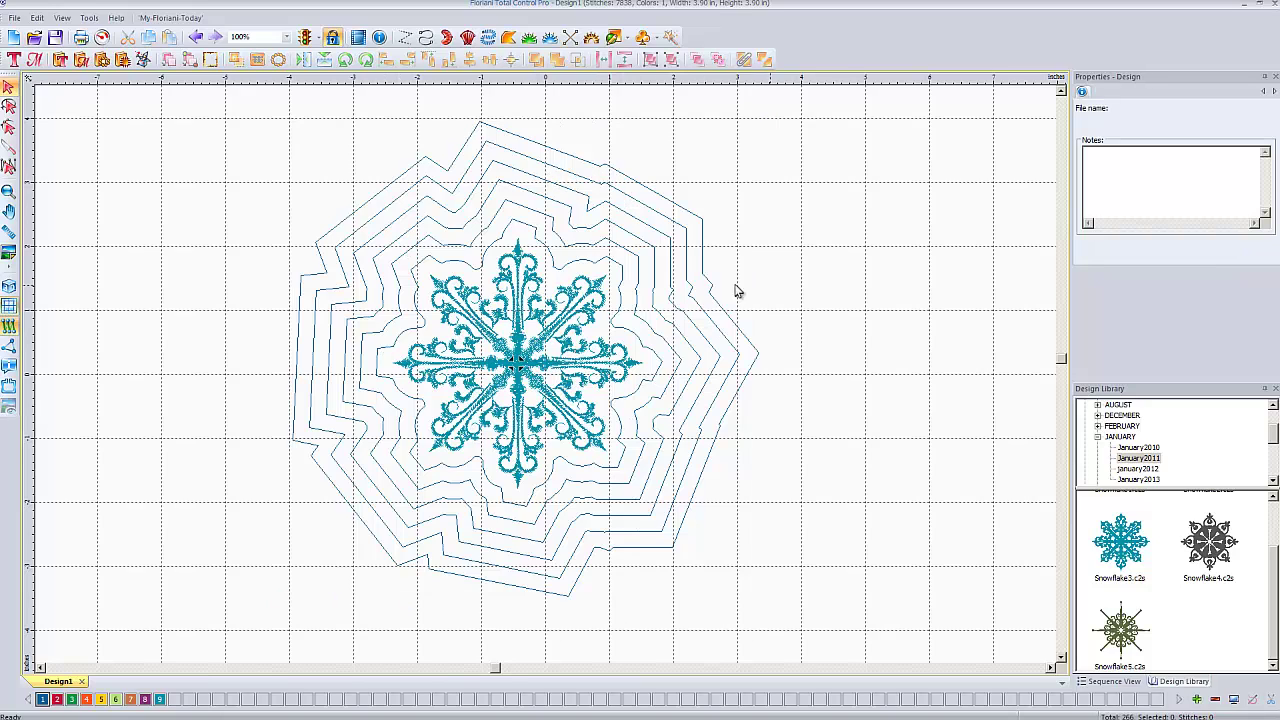
left_click(660, 287)
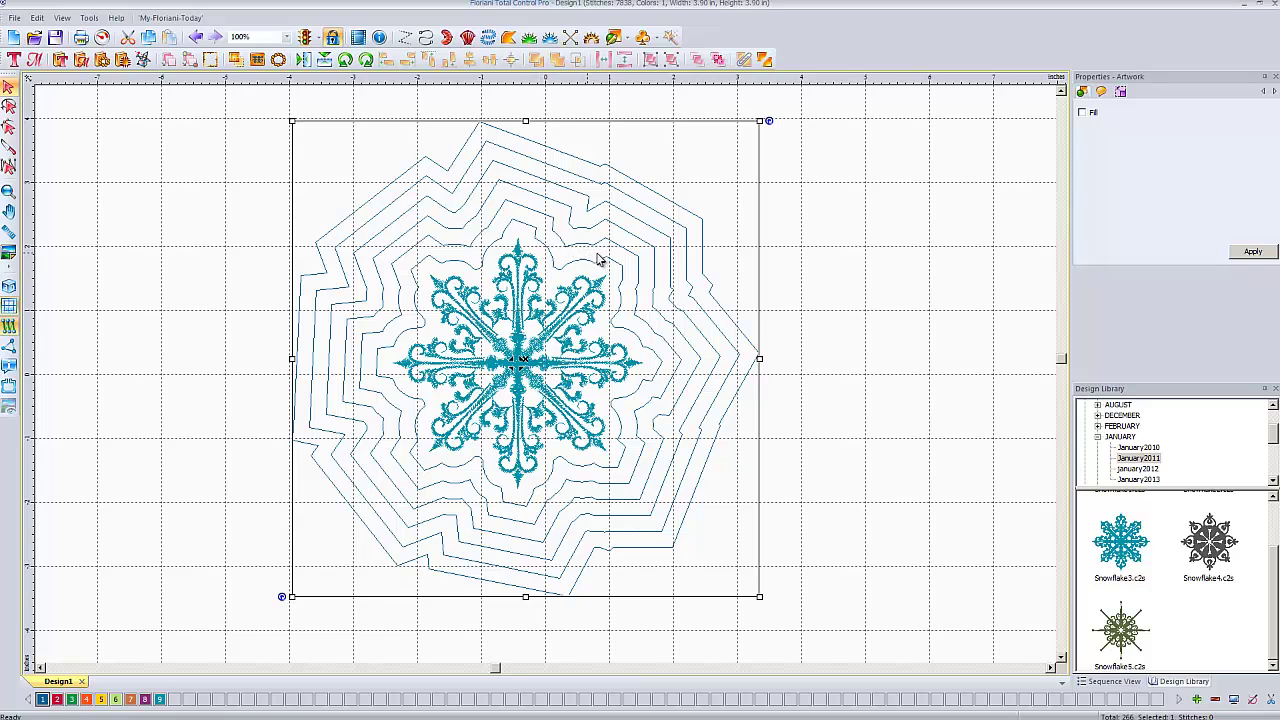
right_click(626, 267)
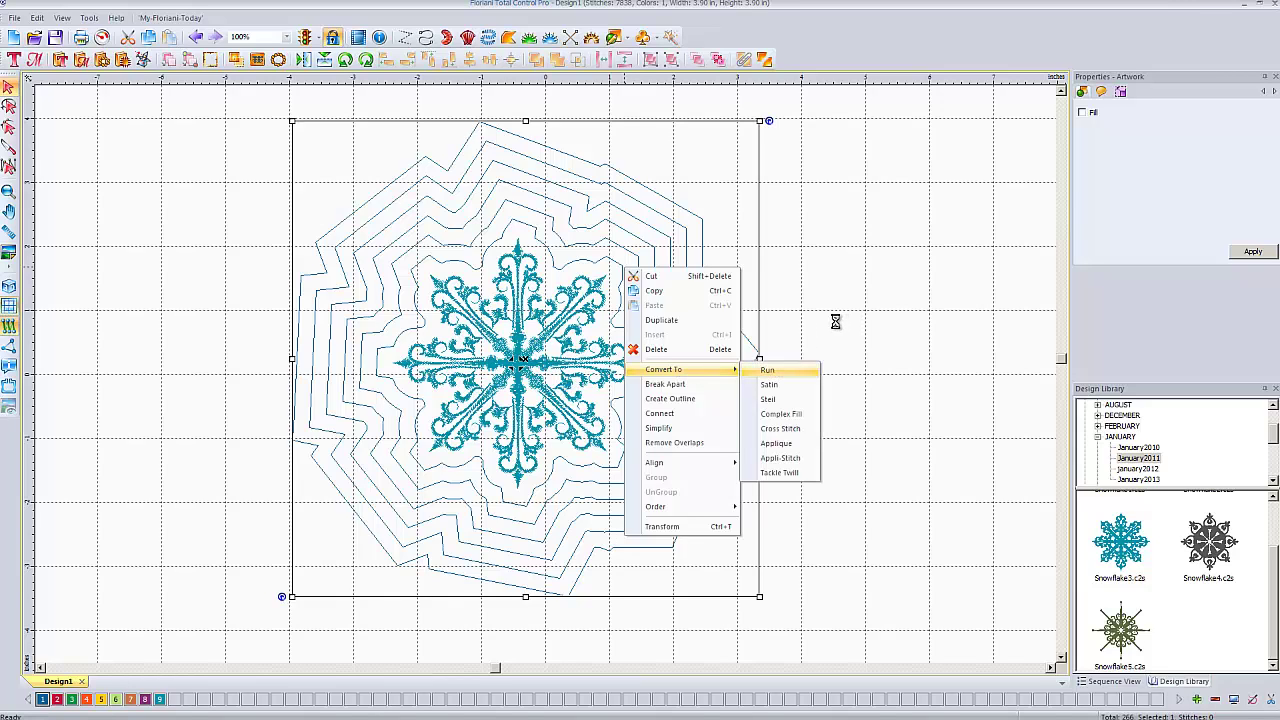
left_click(9, 286)
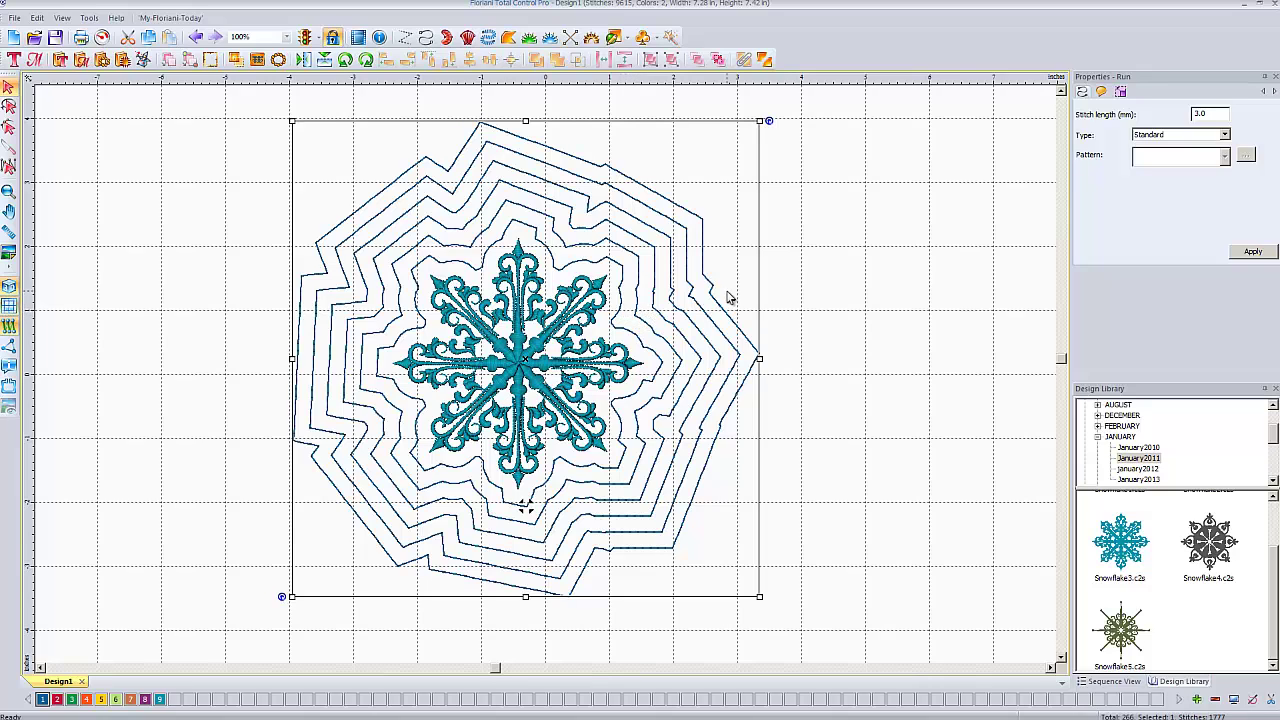
Delete the echo-outline running stitches, leaving only the teal snowflake.
left_click(790, 286)
left_click(720, 295)
key("Delete")
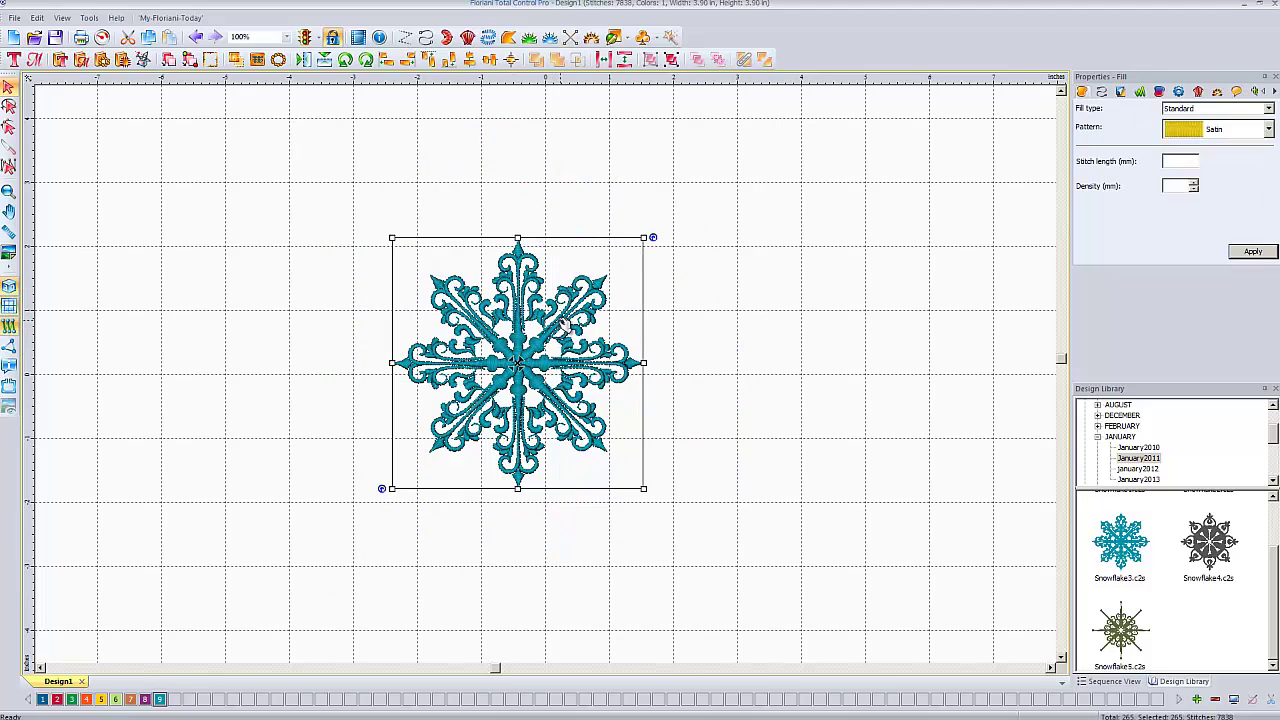
Trace the snowflake as an outline at distance 0, removing the original stitches.
right_click(561, 322)
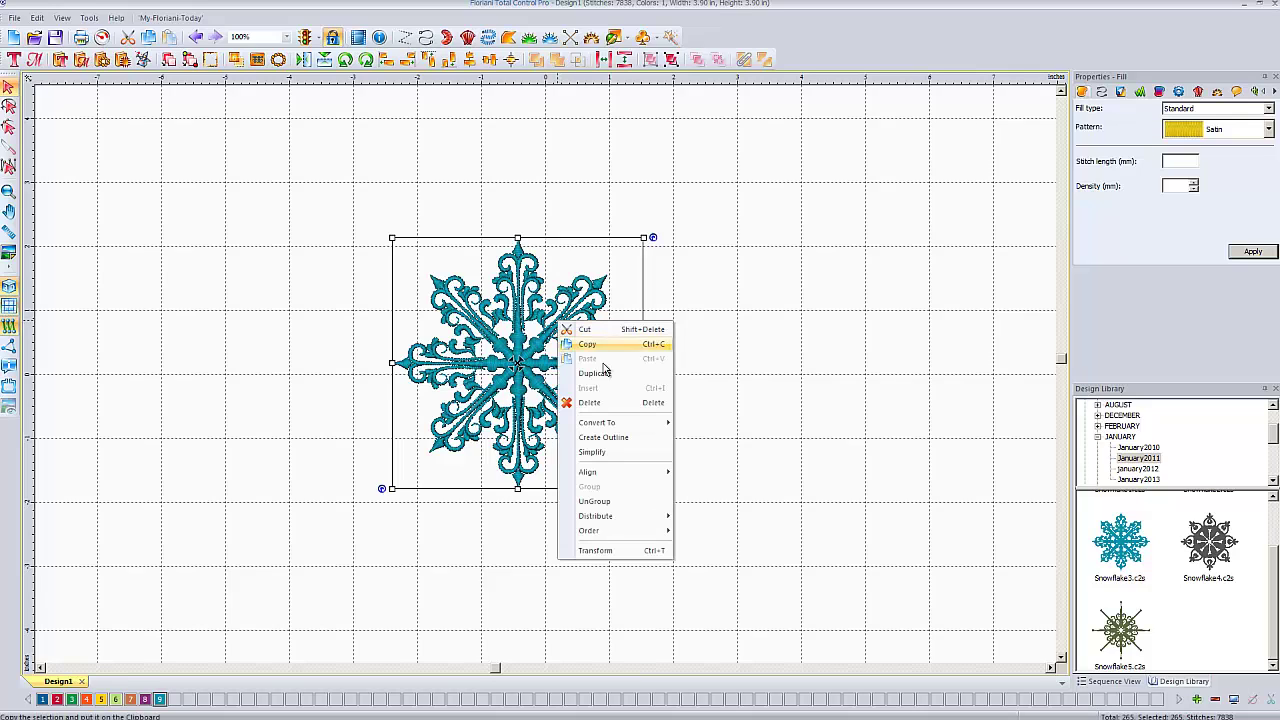
left_click(611, 440)
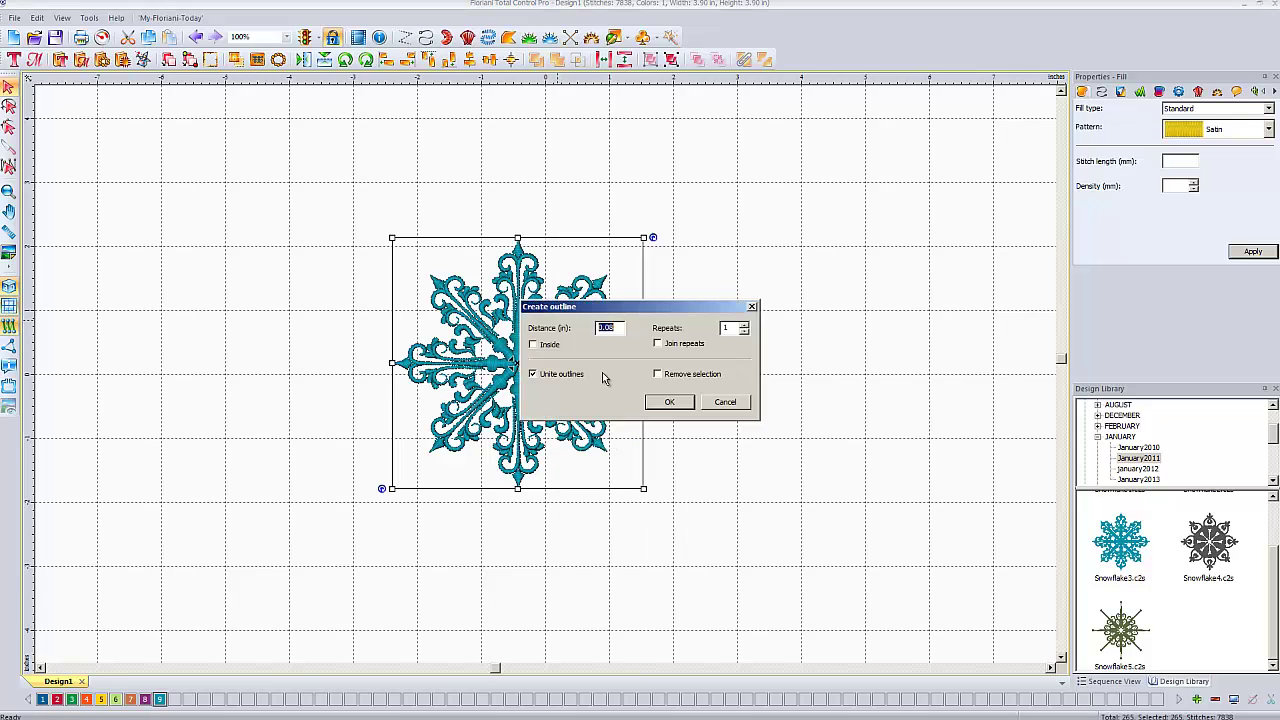
type("0")
left_click(669, 405)
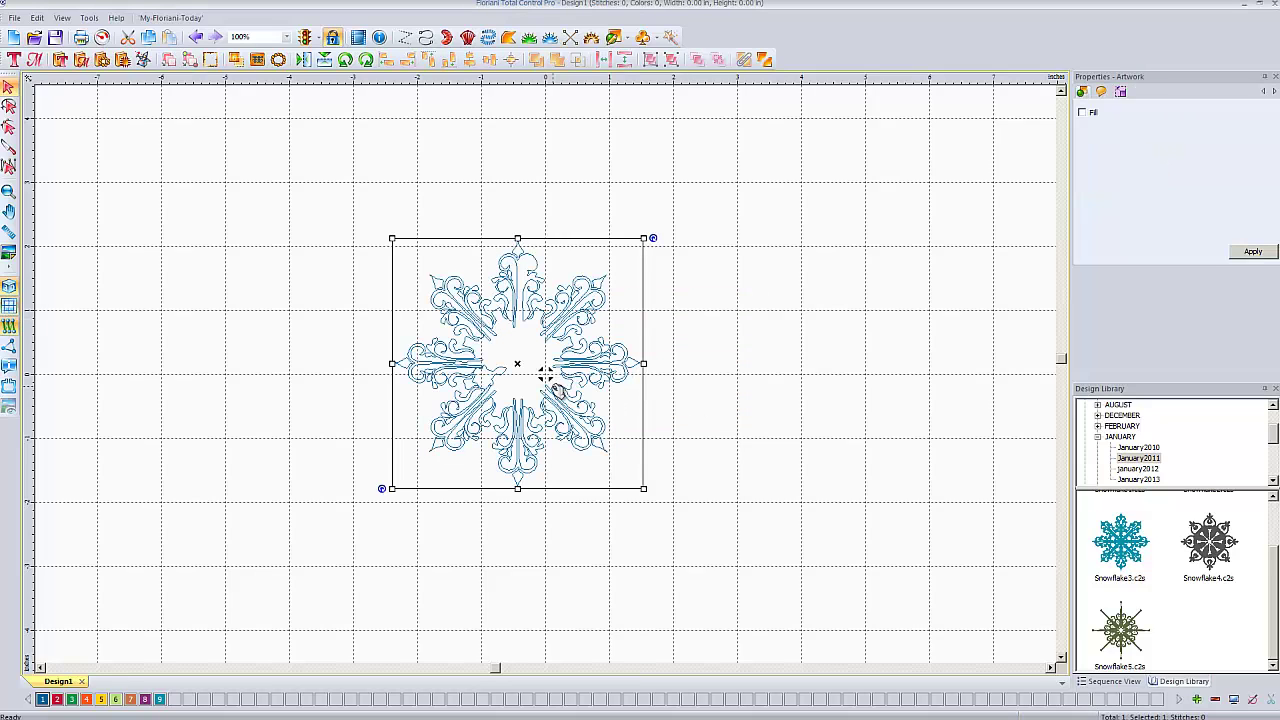
Turn the traced snowflake artwork into 3.0 mm running stitches, totalling 3,262 stitches.
scroll(545, 374, "up", 1)
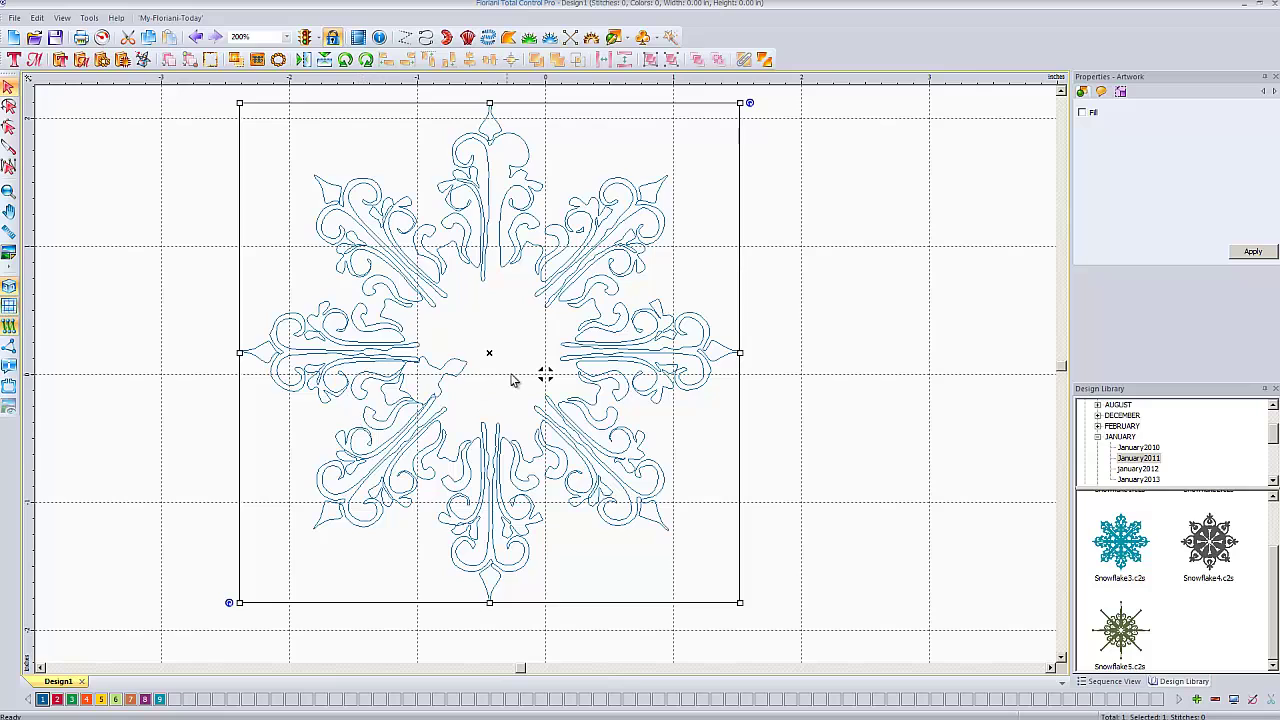
scroll(516, 381, "down", 1)
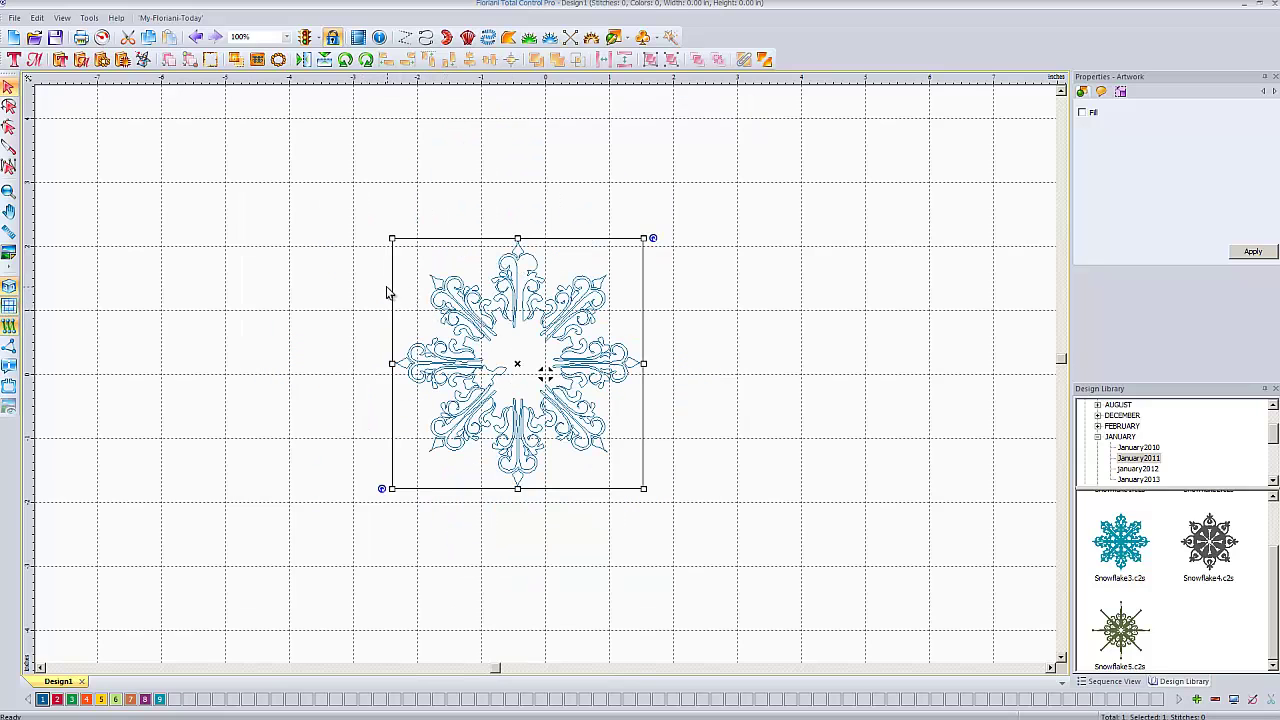
right_click(461, 307)
mouse_move(495, 407)
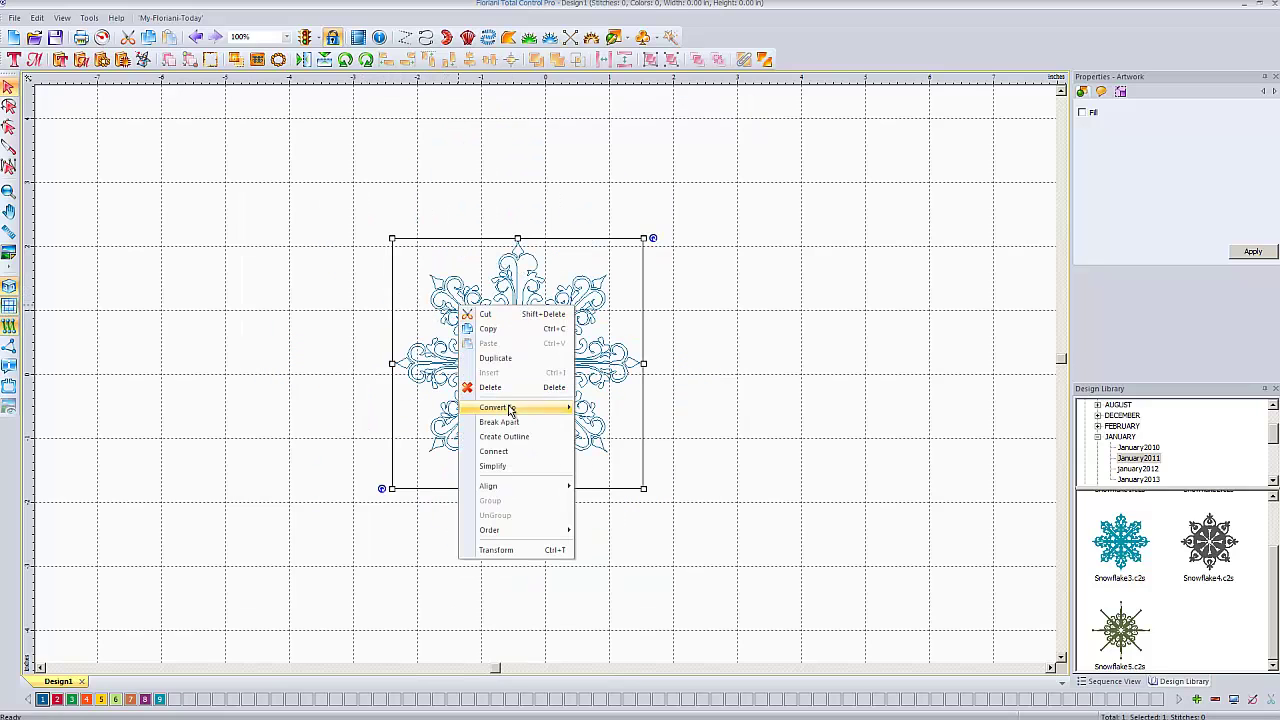
left_click(602, 408)
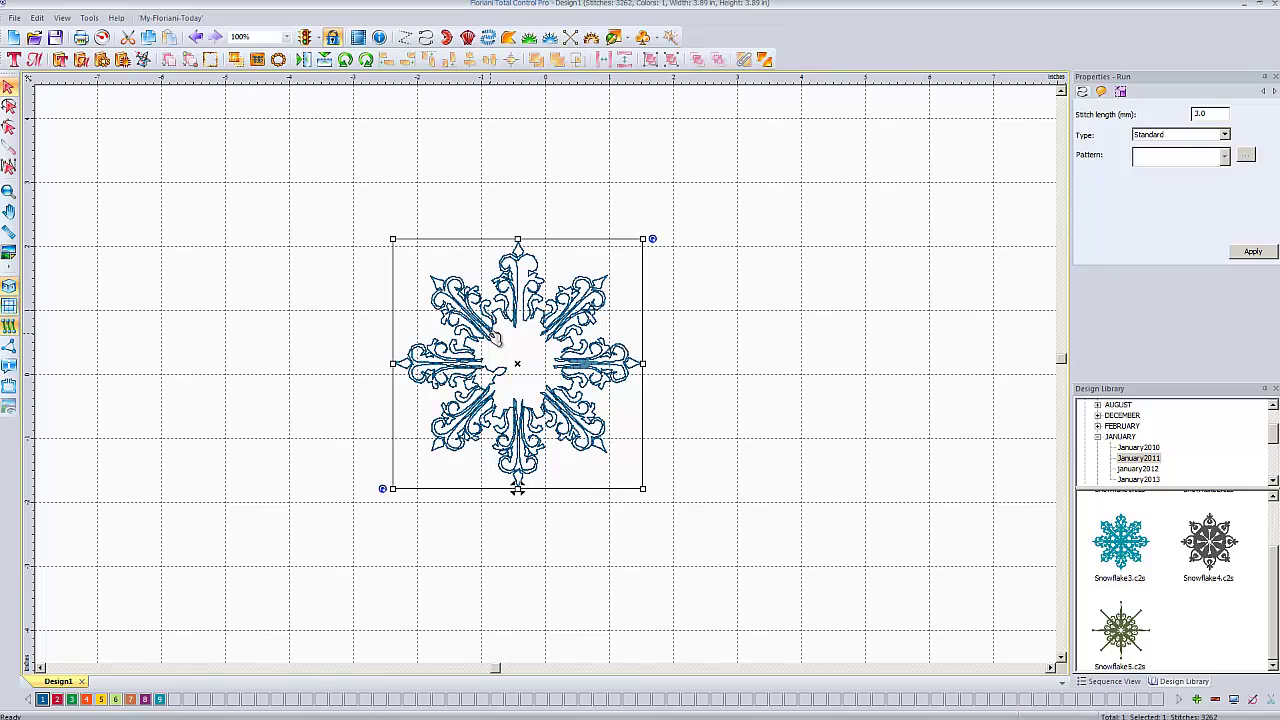
key("plus")
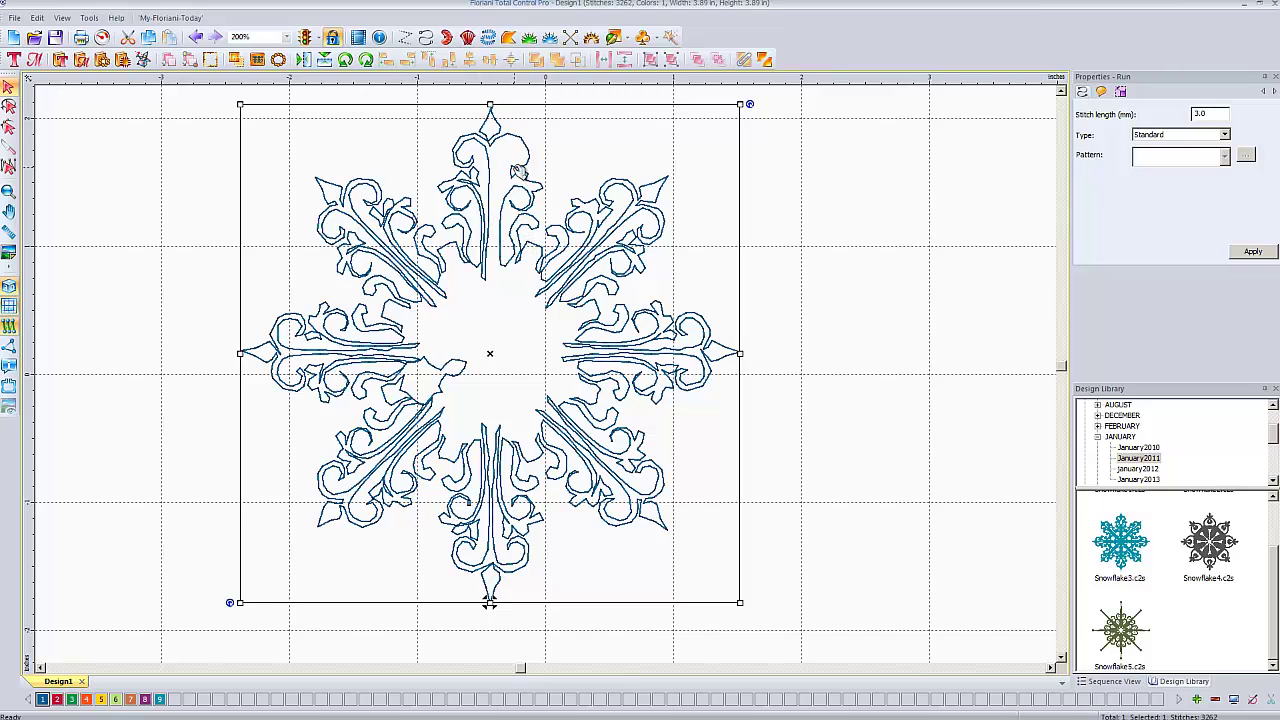
Draw a Pen artwork path up the snowflake's top arm, curving right at the tip.
left_click(427, 40)
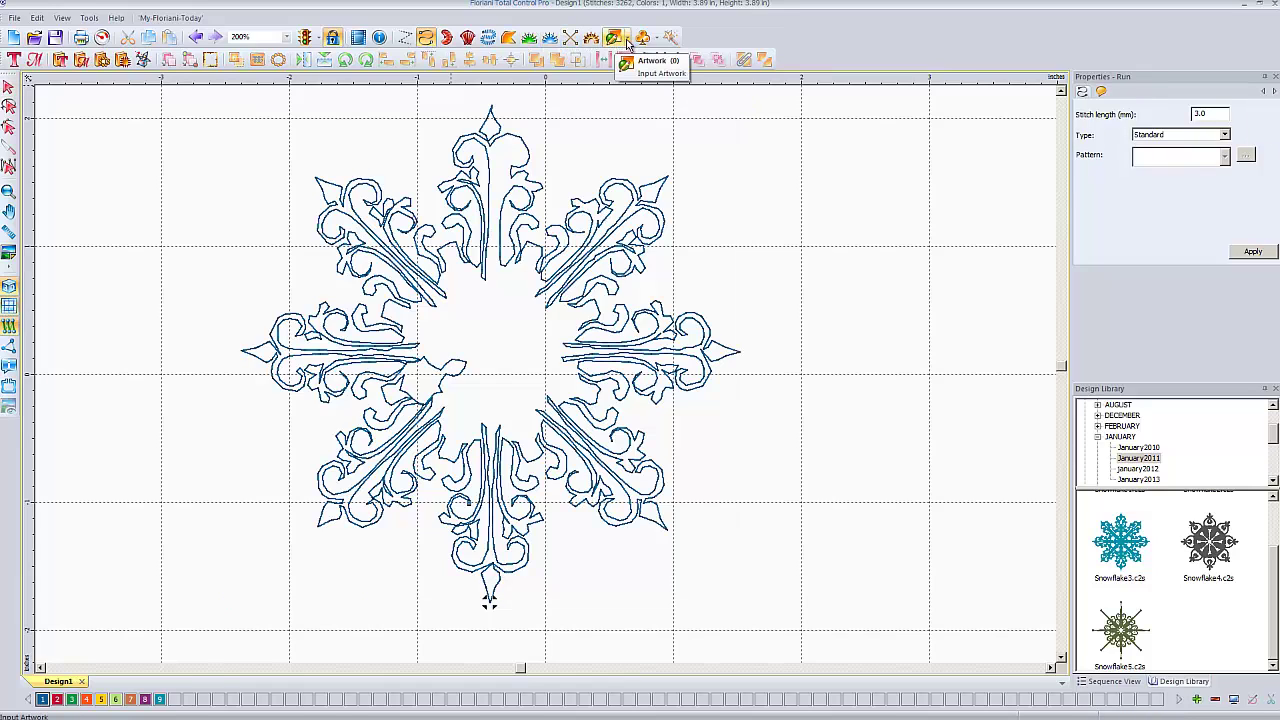
left_click(627, 42)
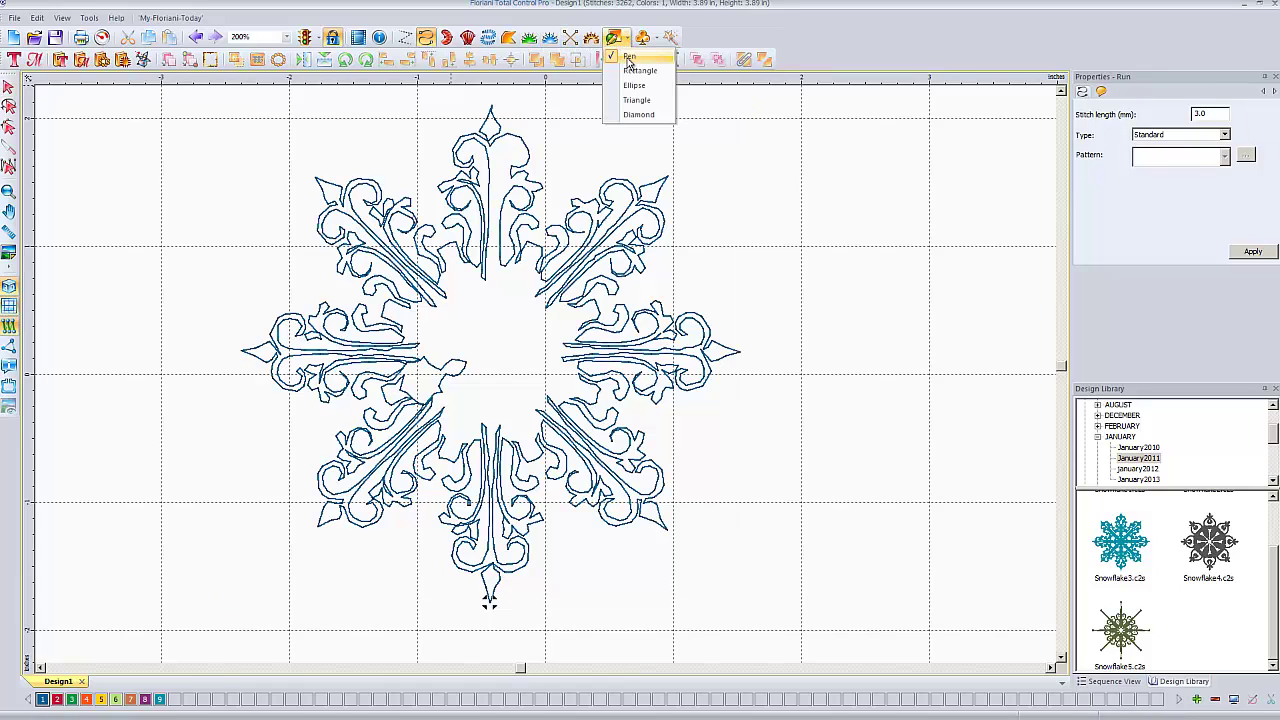
left_click(628, 58)
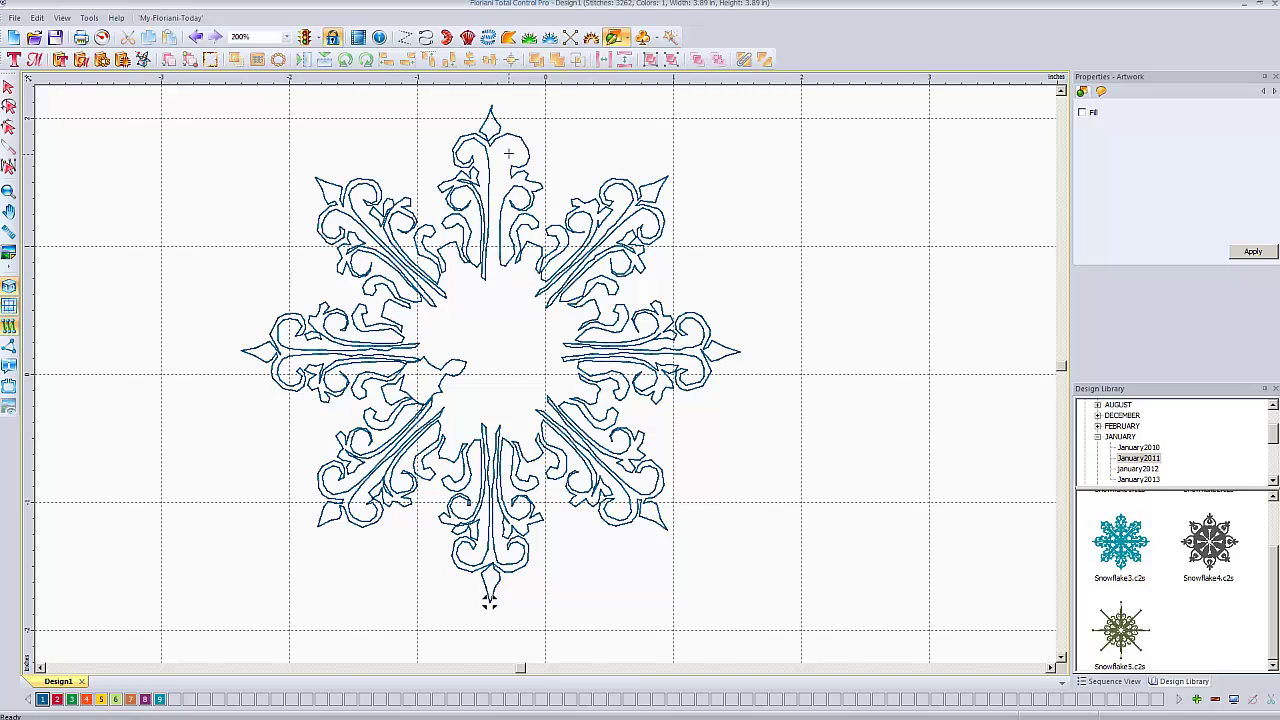
left_click(491, 278)
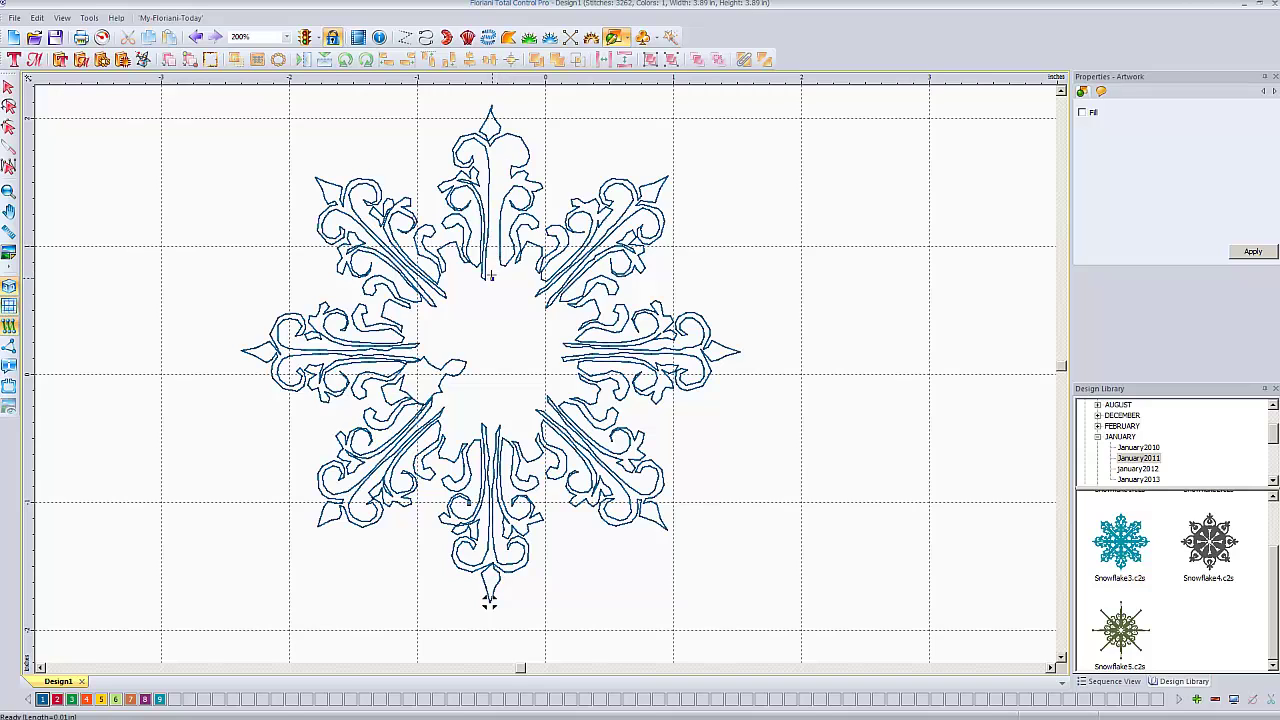
left_click(492, 210)
left_click(493, 153)
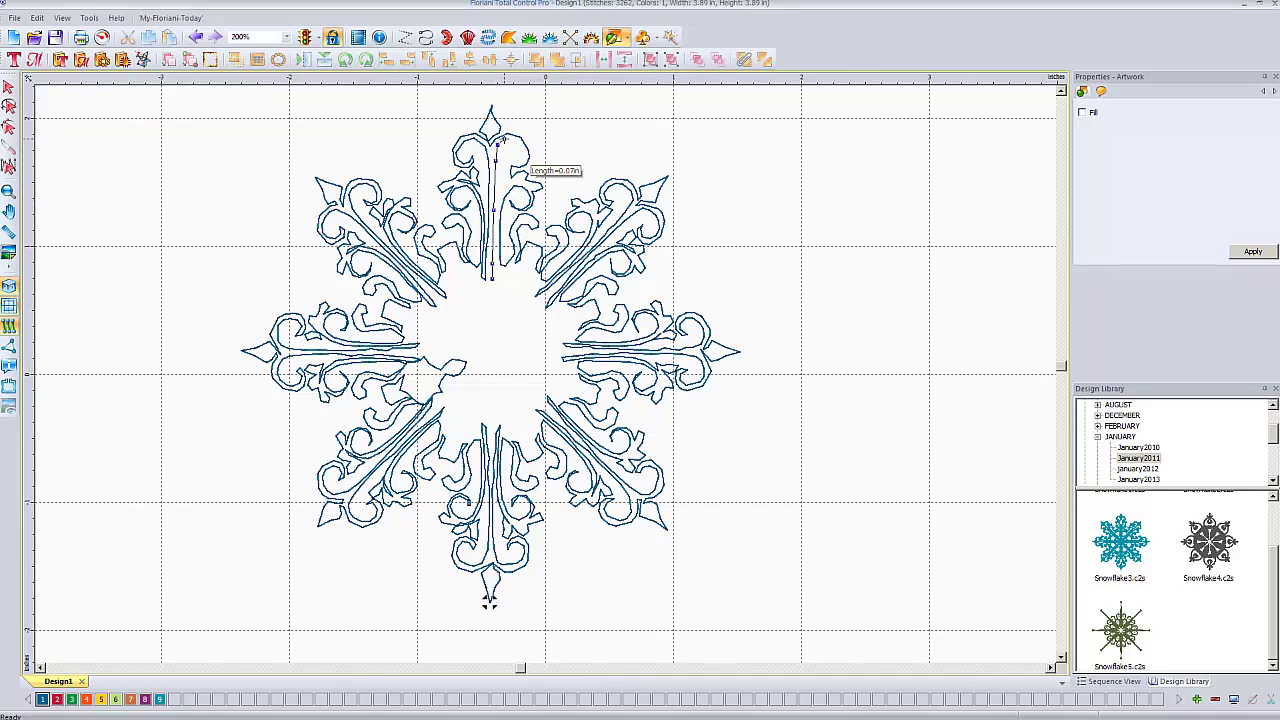
left_click(521, 148)
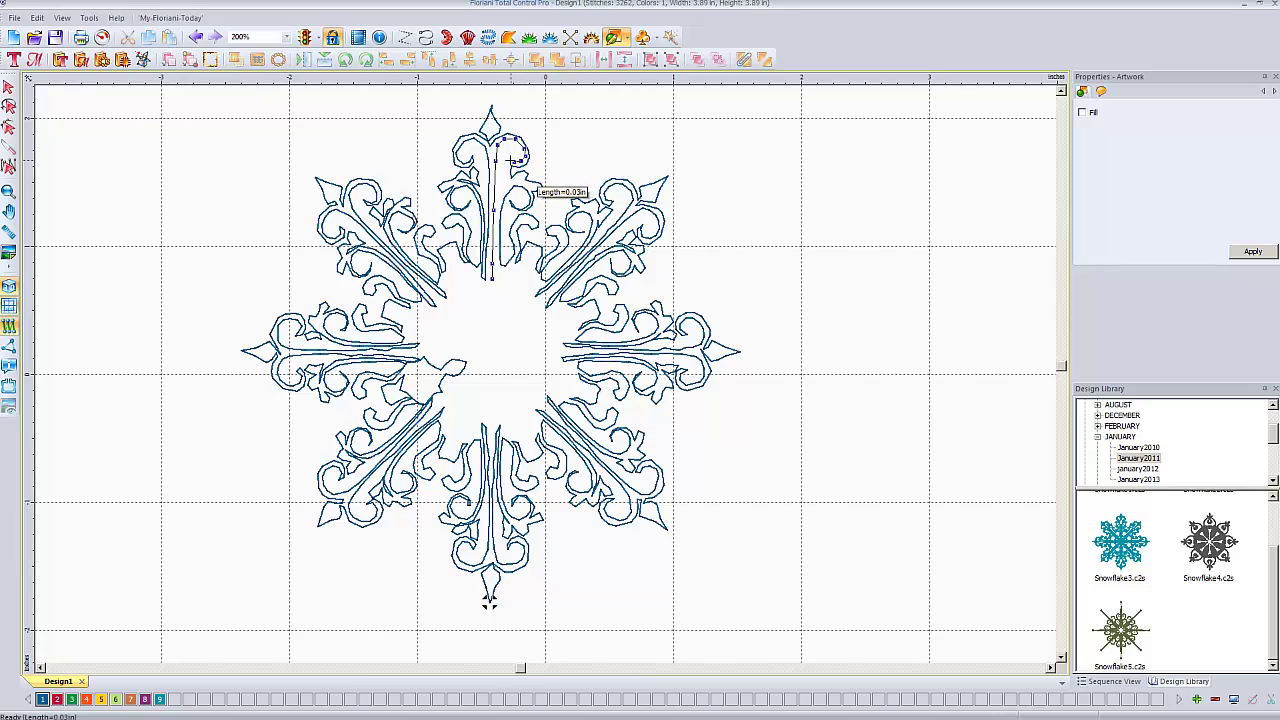
key("Return")
Convert the new path into running stitches, bringing the design to 3,280 stitches.
left_click(8, 88)
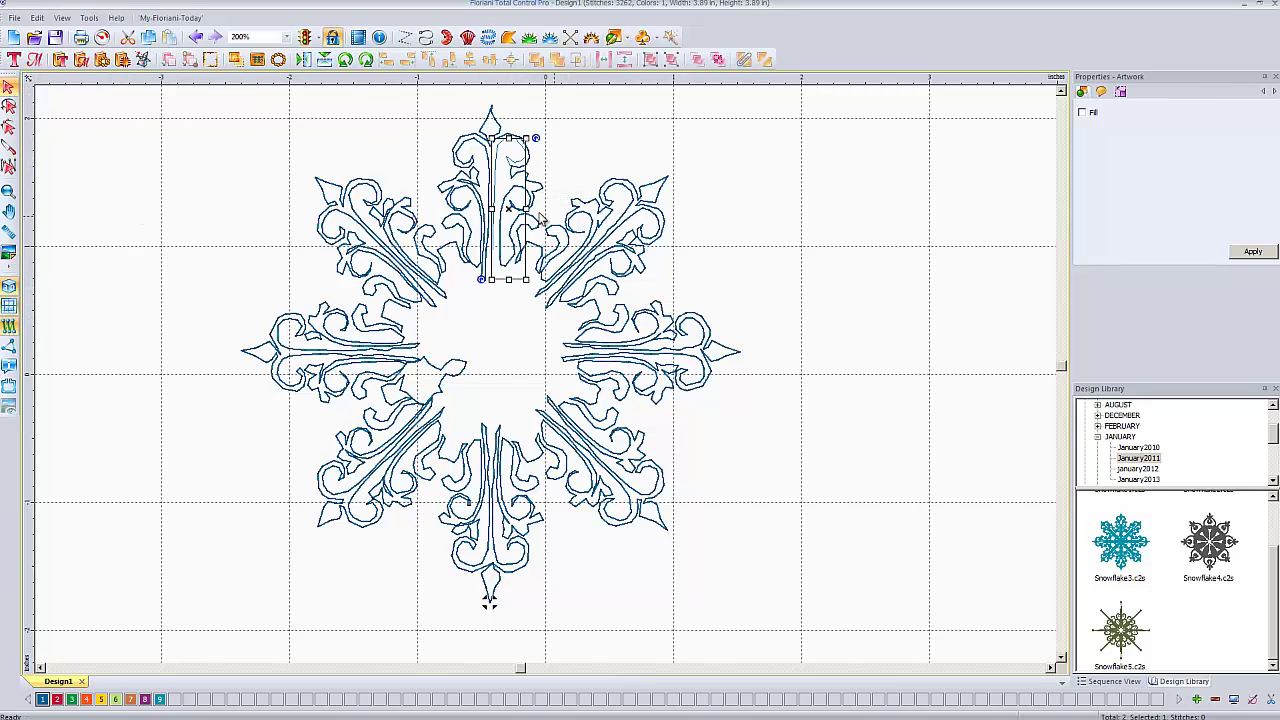
right_click(500, 225)
mouse_move(535, 323)
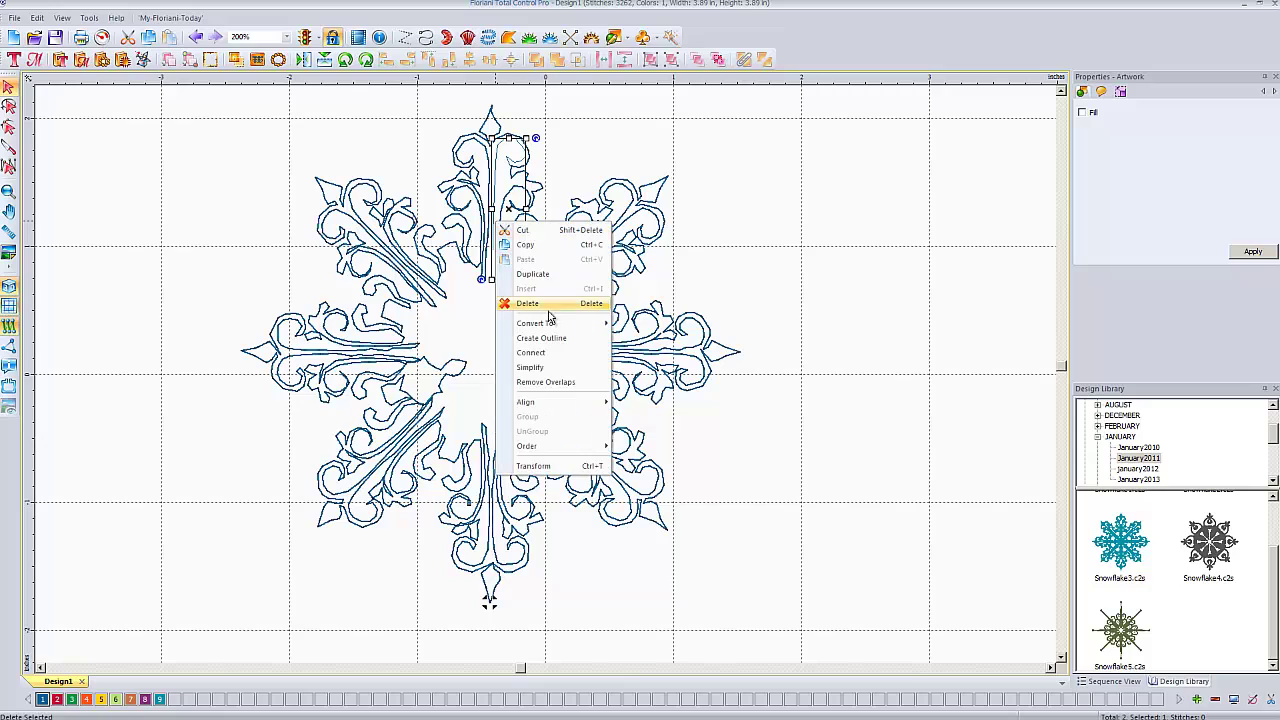
left_click(637, 324)
left_click(600, 160)
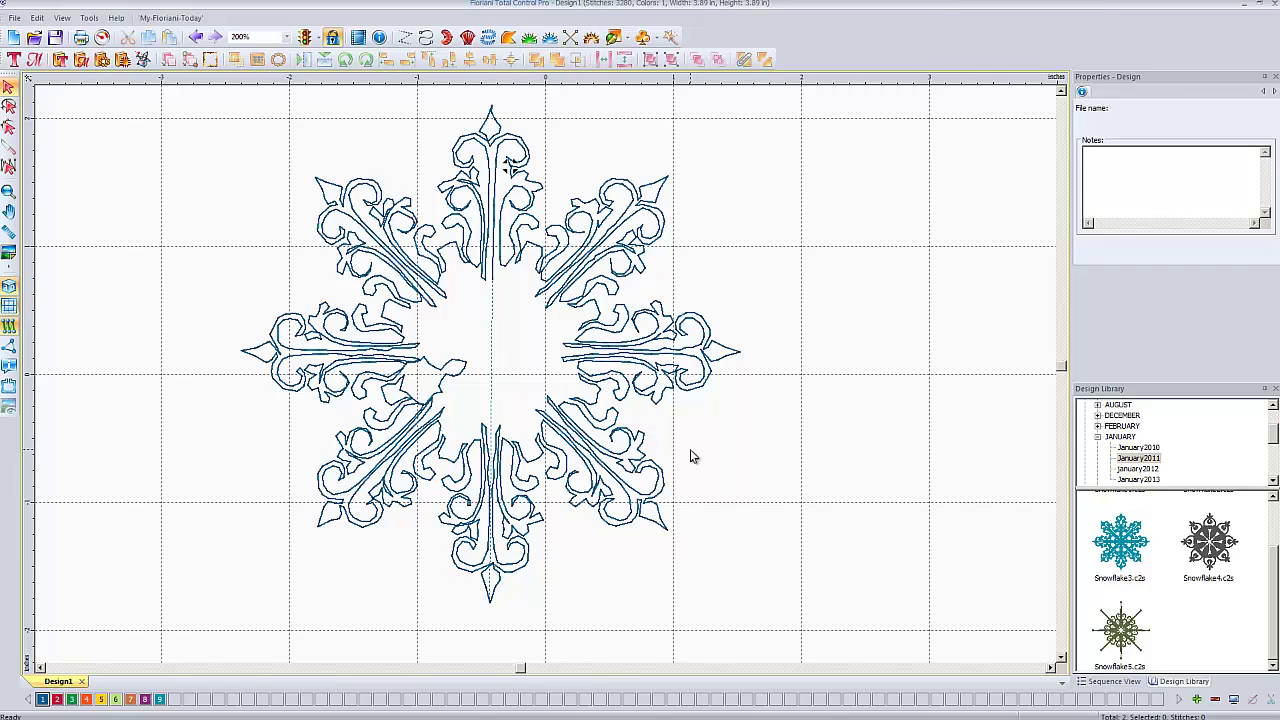
Zoom back out and box-select both running-stitch snowflake objects together.
key("minus")
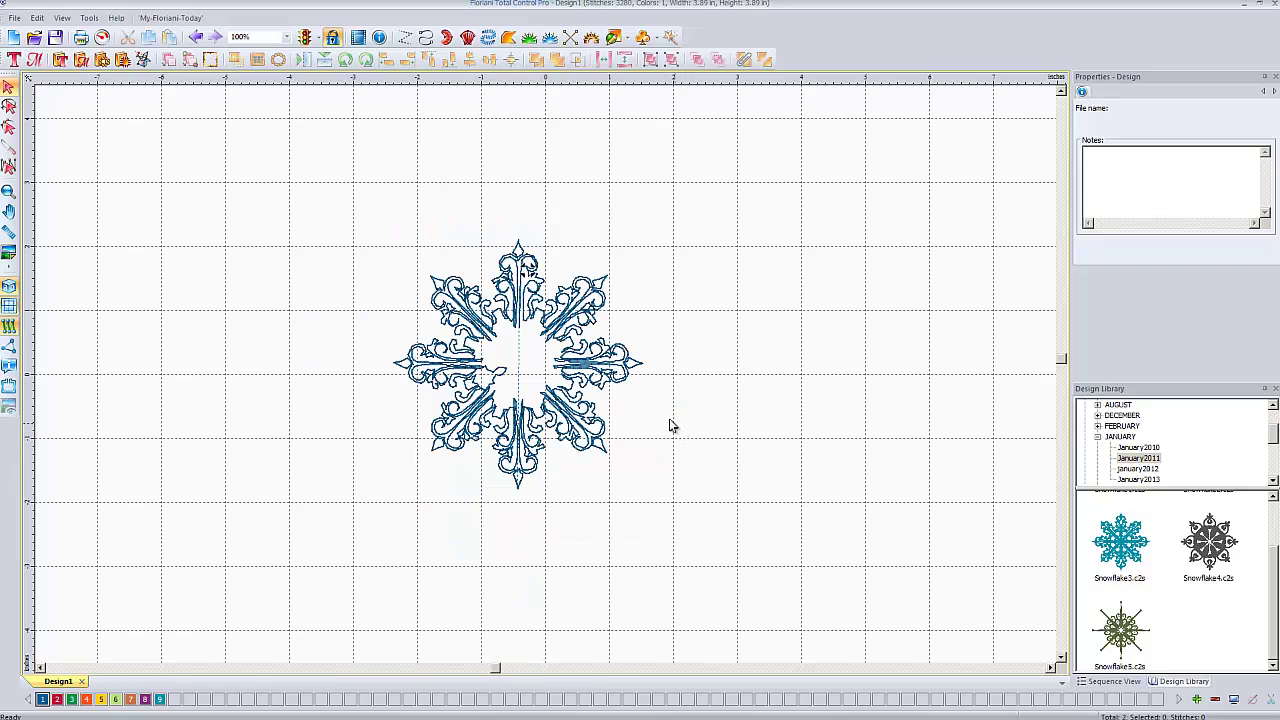
left_click_drag(313, 201, 800, 563)
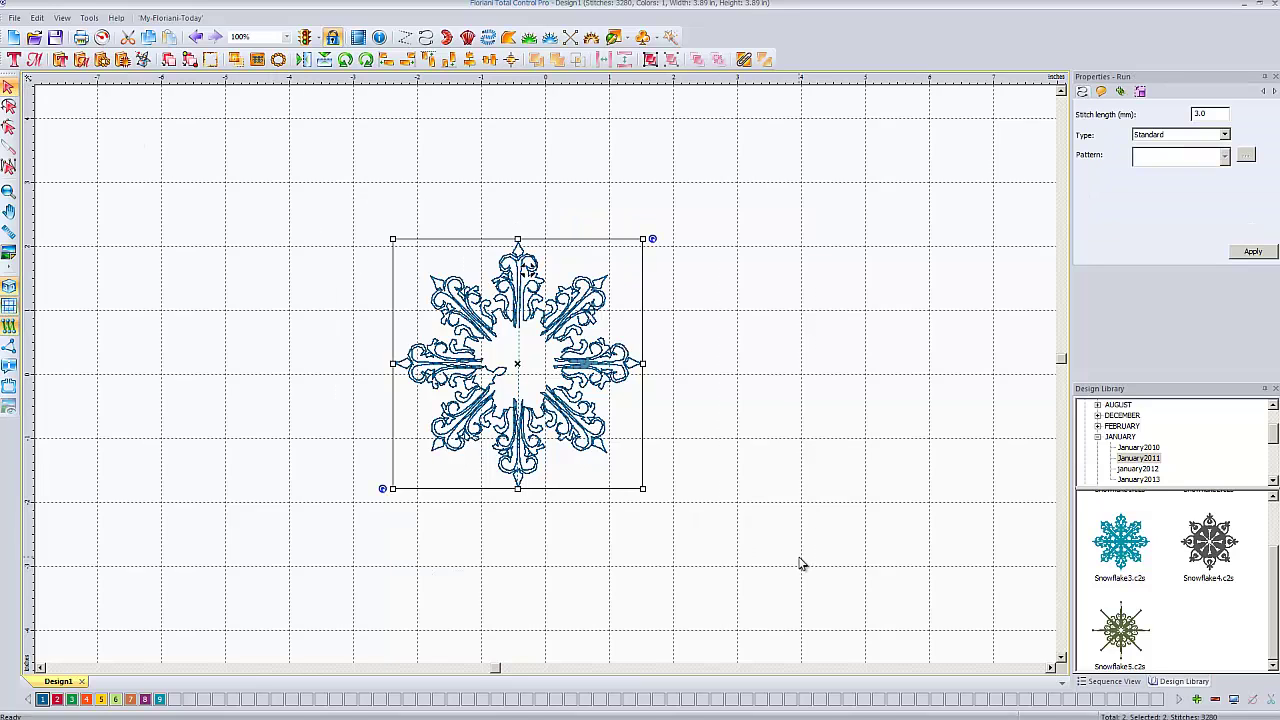